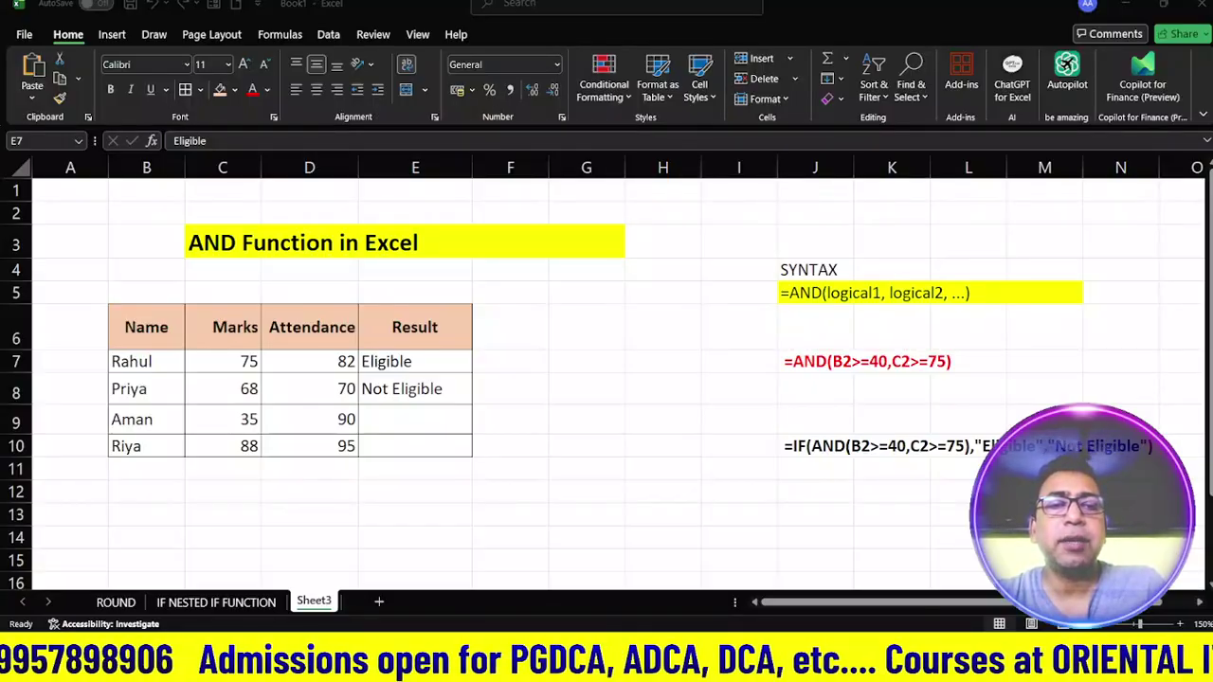
# Write the first student's marks 75 and attendance 82% in red ink beside the table, underlining the attendance figure.
pyautogui.hotkey('alt', 'Tab')
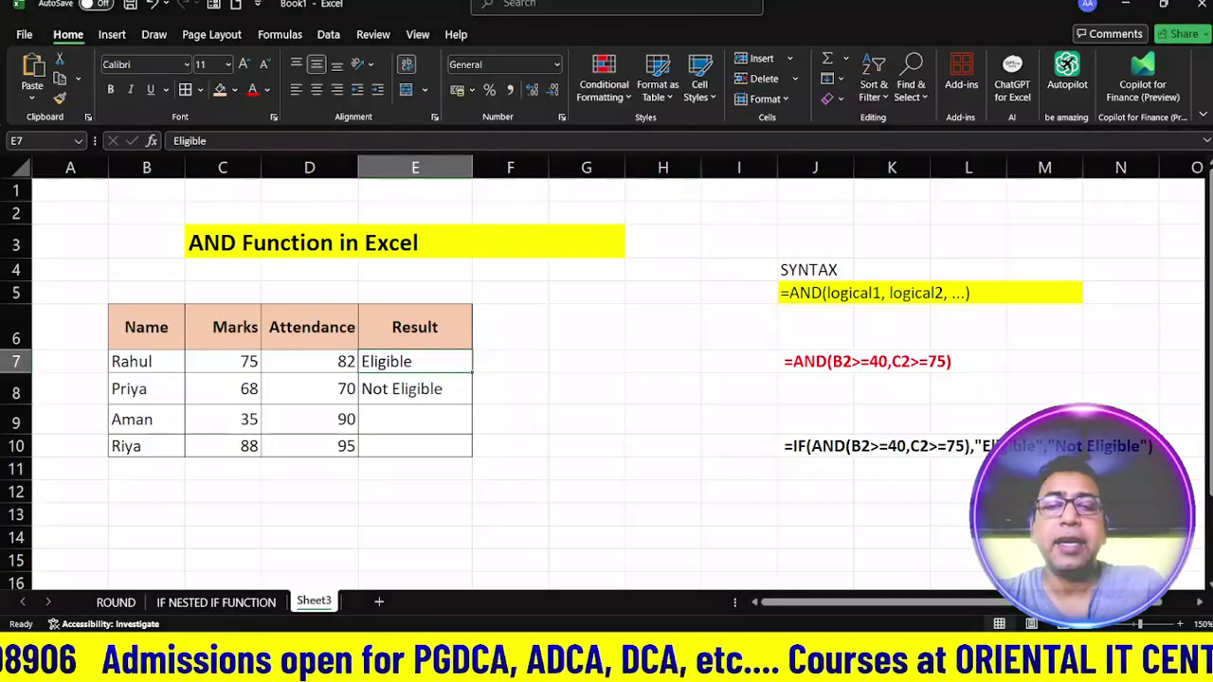
pyautogui.click(154, 34)
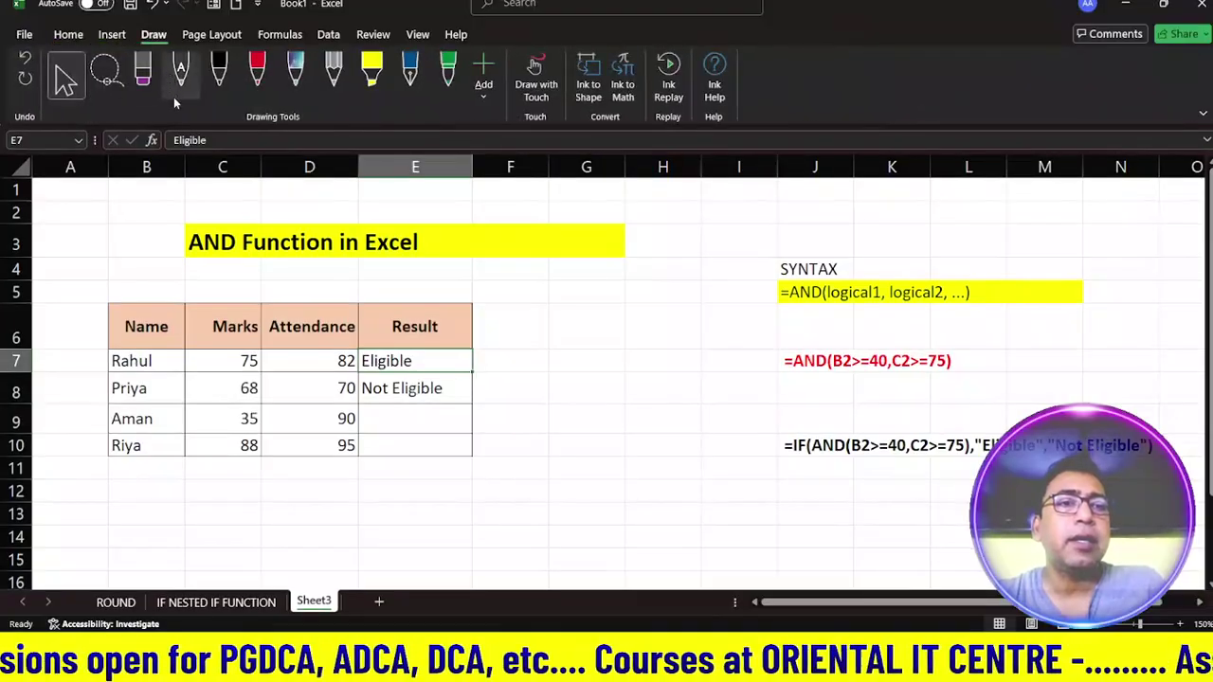
pyautogui.moveTo(524, 294)
pyautogui.mouseDown()
pyautogui.moveTo(560, 313)
pyautogui.moveTo(558, 365)
pyautogui.mouseUp()
pyautogui.moveTo(584, 296)
pyautogui.mouseDown()
pyautogui.moveTo(611, 315)
pyautogui.moveTo(594, 336)
pyautogui.moveTo(602, 284)
pyautogui.moveTo(637, 277)
pyautogui.mouseUp()
pyautogui.moveTo(586, 400)
pyautogui.mouseDown()
pyautogui.moveTo(569, 413)
pyautogui.moveTo(561, 462)
pyautogui.moveTo(612, 406)
pyautogui.moveTo(594, 409)
pyautogui.moveTo(663, 403)
pyautogui.moveTo(700, 431)
pyautogui.mouseUp()
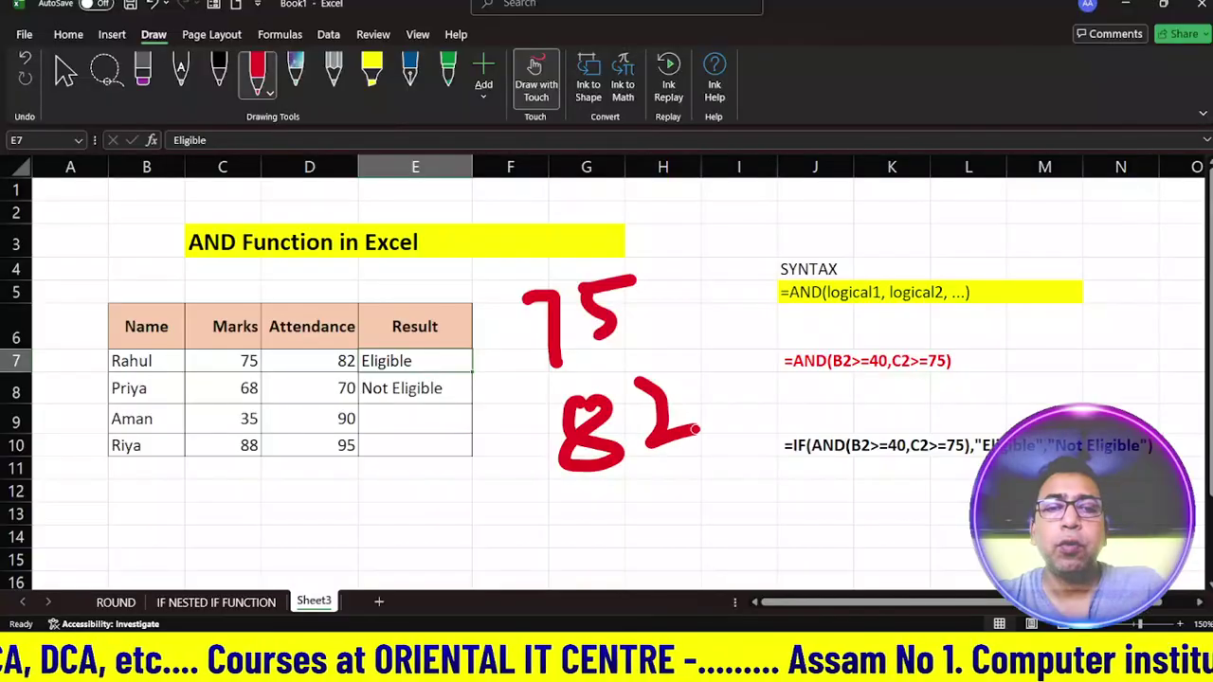
pyautogui.moveTo(725, 332); pyautogui.dragTo(703, 465)
pyautogui.click(680, 360)
pyautogui.click(761, 440)
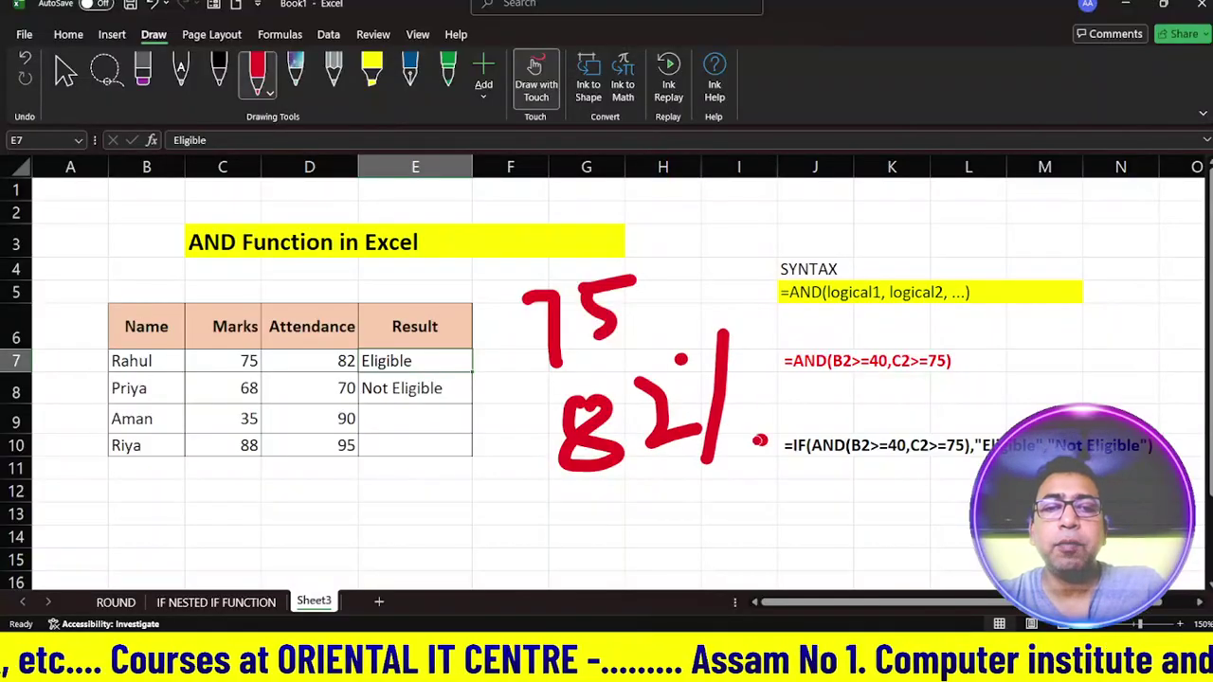
pyautogui.moveTo(641, 302)
pyautogui.mouseDown()
pyautogui.moveTo(671, 287)
pyautogui.moveTo(670, 306)
pyautogui.mouseUp()
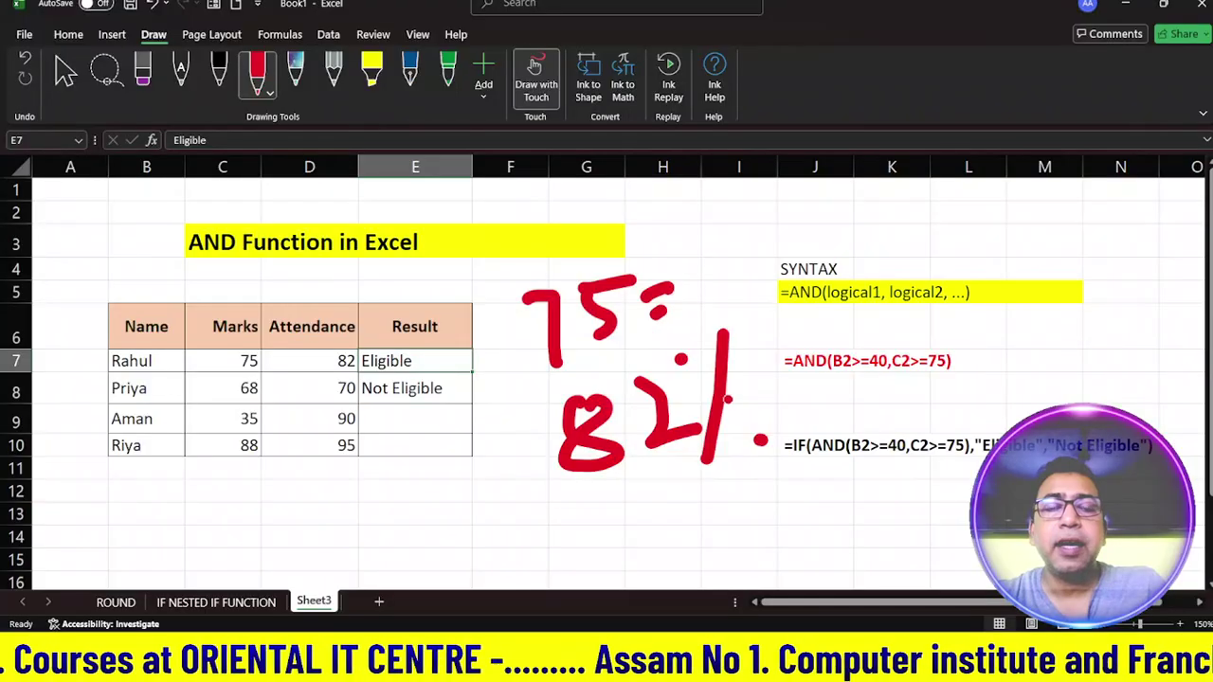
pyautogui.moveTo(569, 499); pyautogui.dragTo(654, 464)
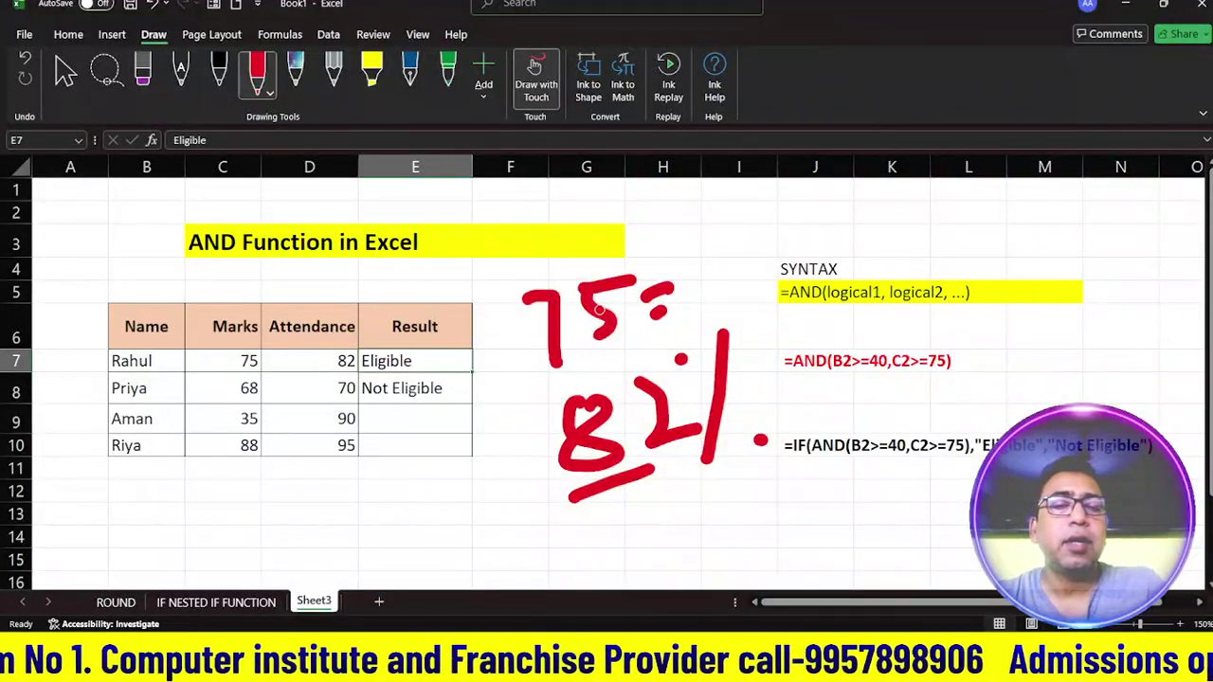
# Write 40 and a percentage in red ink just below the table as the minimum requirements.
pyautogui.moveTo(412, 476)
pyautogui.mouseDown()
pyautogui.moveTo(400, 510)
pyautogui.moveTo(438, 506)
pyautogui.moveTo(429, 529)
pyautogui.mouseUp()
pyautogui.click(455, 506)
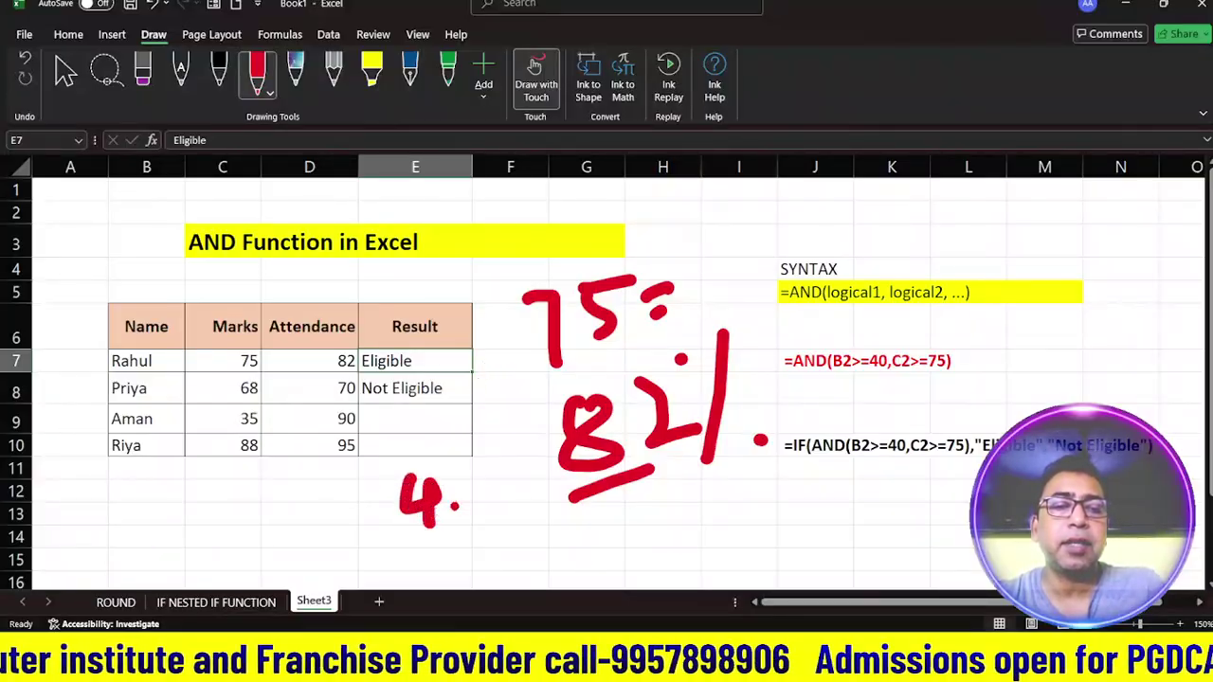
pyautogui.moveTo(479, 468)
pyautogui.mouseDown()
pyautogui.moveTo(463, 489)
pyautogui.moveTo(489, 474)
pyautogui.moveTo(477, 465)
pyautogui.mouseUp()
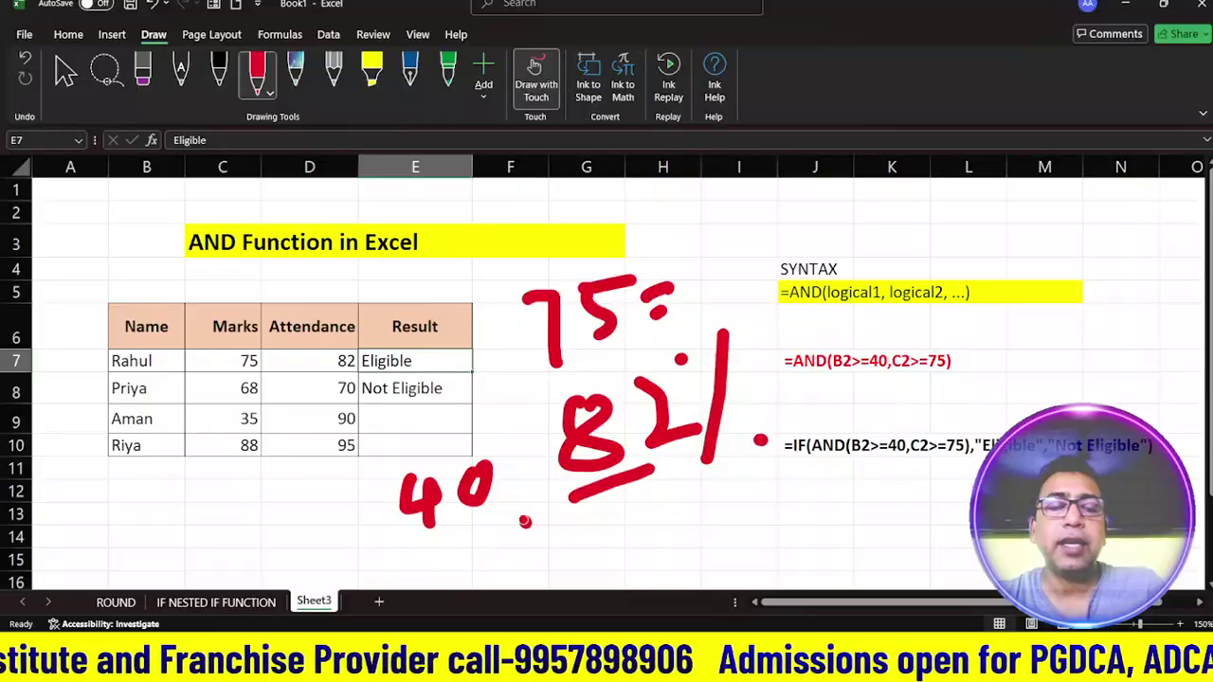
pyautogui.moveTo(525, 522)
pyautogui.mouseDown()
pyautogui.moveTo(555, 552)
pyautogui.moveTo(504, 532)
pyautogui.moveTo(527, 520)
pyautogui.moveTo(578, 555)
pyautogui.mouseUp()
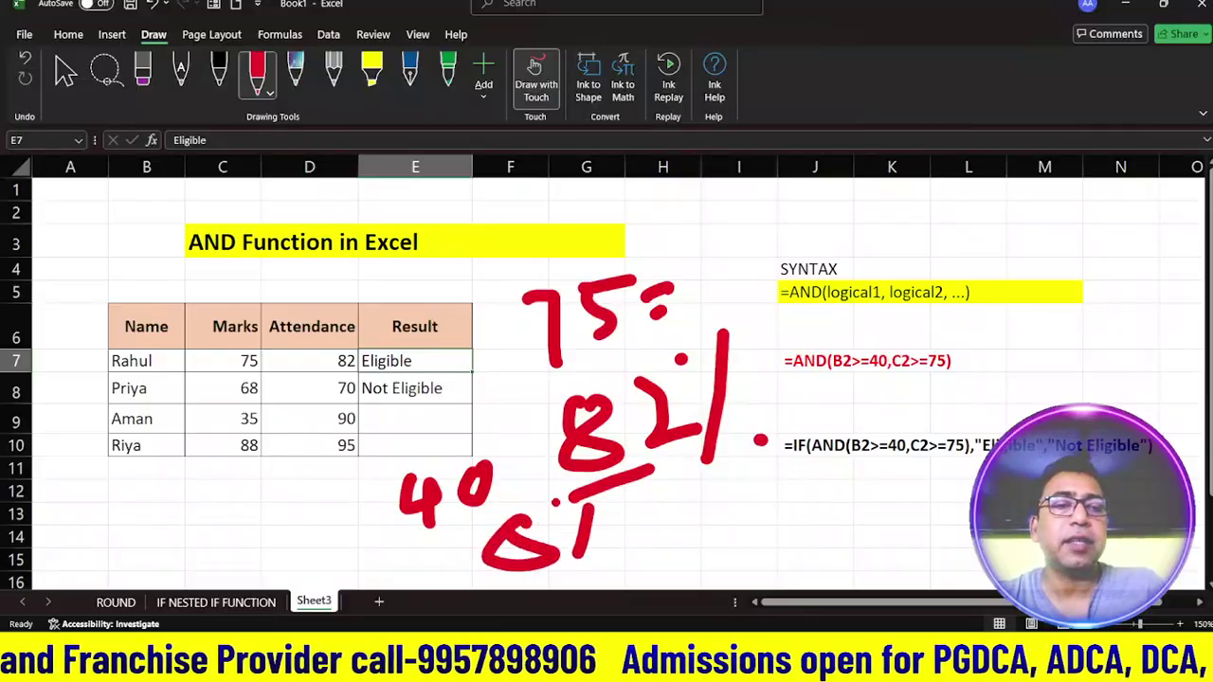
pyautogui.click(614, 541)
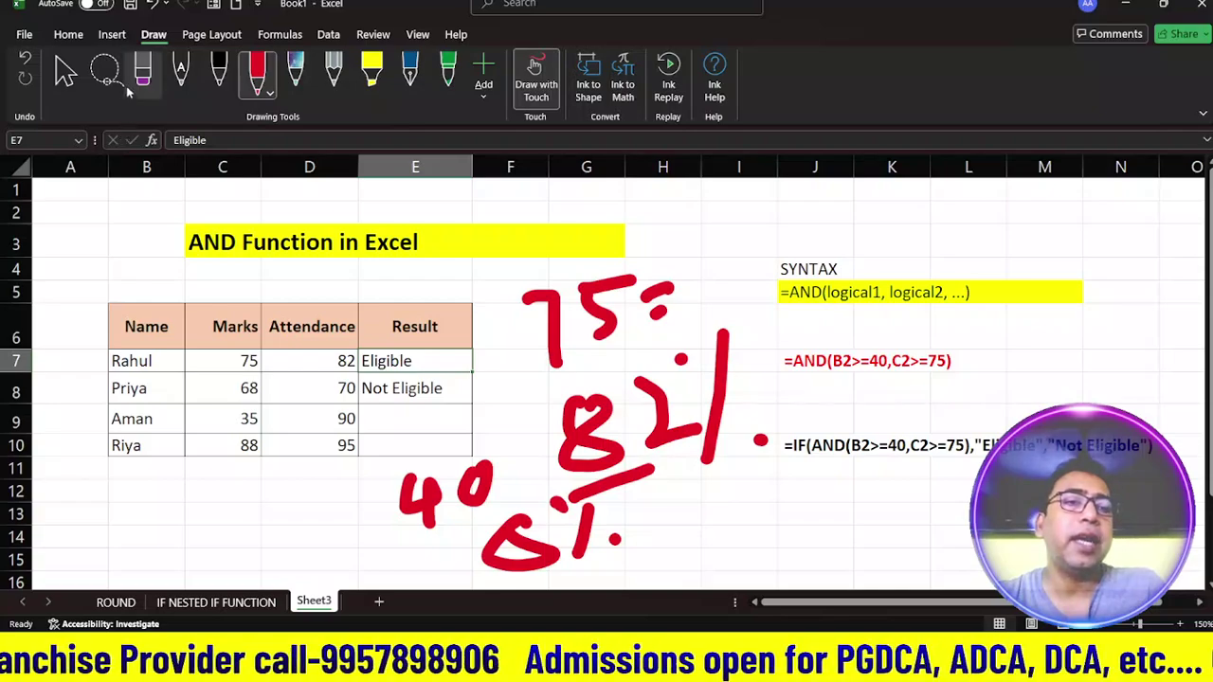
# Erase all the red ink notes around the table and return to normal cell selection.
pyautogui.click(142, 72)
pyautogui.moveTo(601, 308)
pyautogui.mouseDown()
pyautogui.moveTo(540, 338)
pyautogui.moveTo(698, 263)
pyautogui.moveTo(655, 289)
pyautogui.moveTo(752, 401)
pyautogui.moveTo(479, 483)
pyautogui.moveTo(581, 536)
pyautogui.moveTo(530, 536)
pyautogui.mouseUp()
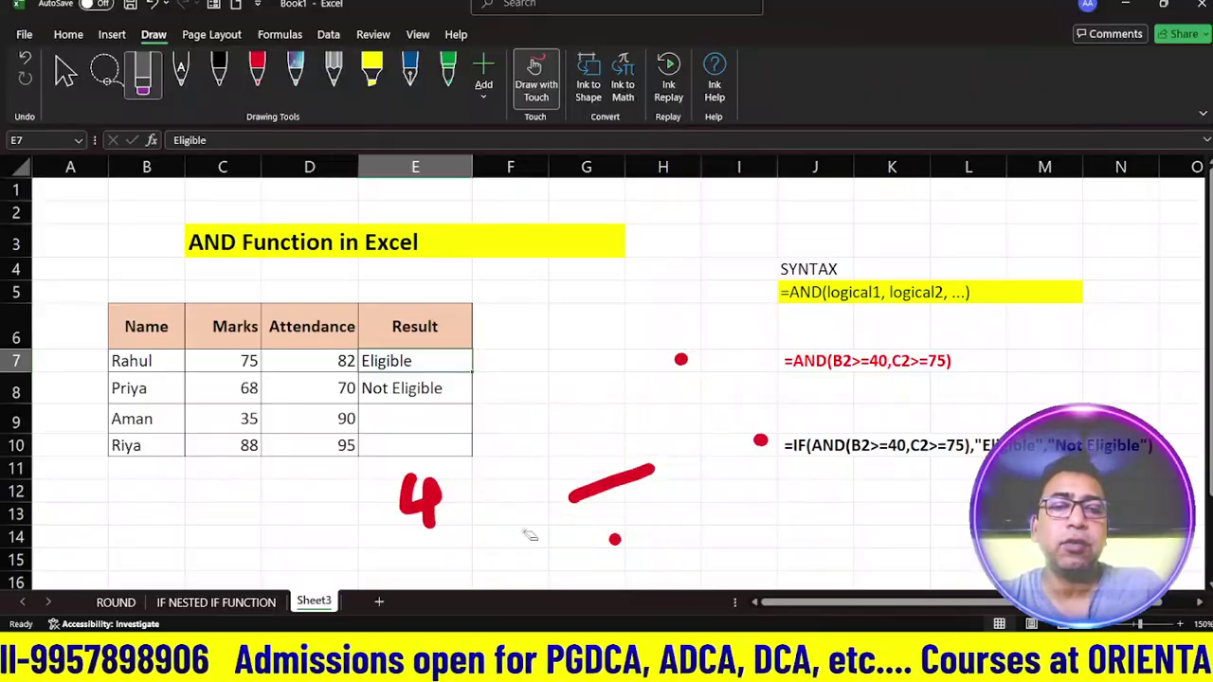
pyautogui.moveTo(654, 466)
pyautogui.mouseDown()
pyautogui.moveTo(627, 530)
pyautogui.moveTo(461, 498)
pyautogui.moveTo(422, 502)
pyautogui.mouseUp()
pyautogui.click(680, 360)
pyautogui.click(761, 440)
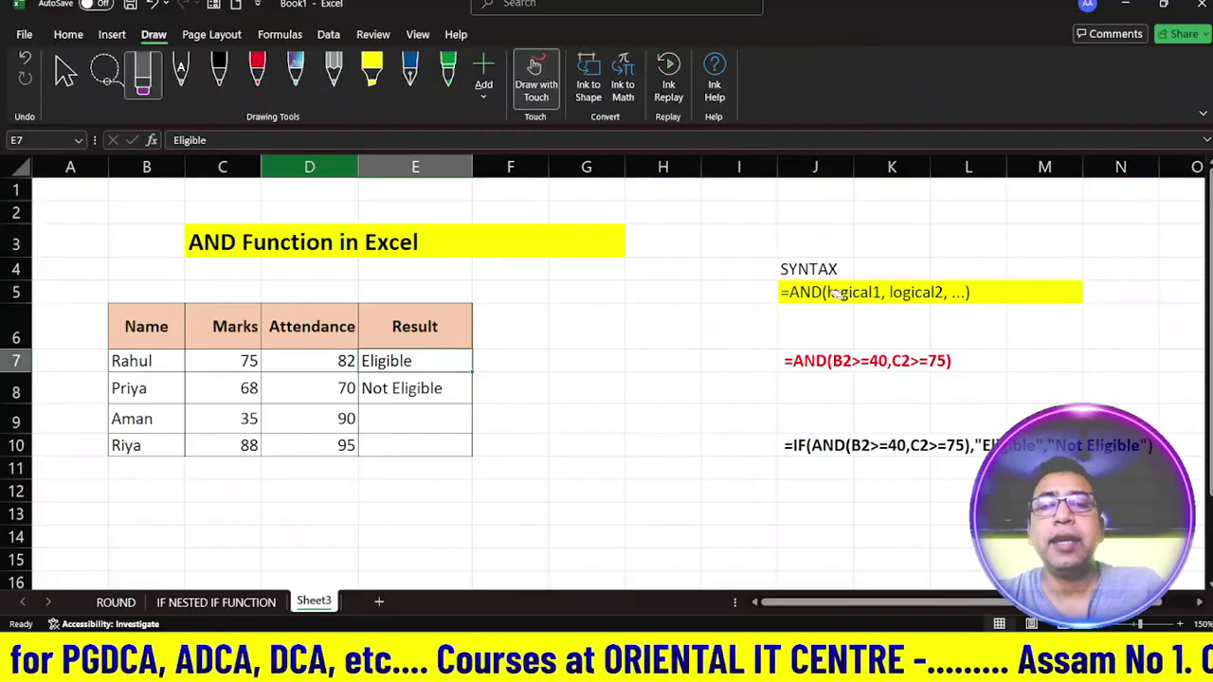
pyautogui.click(64, 74)
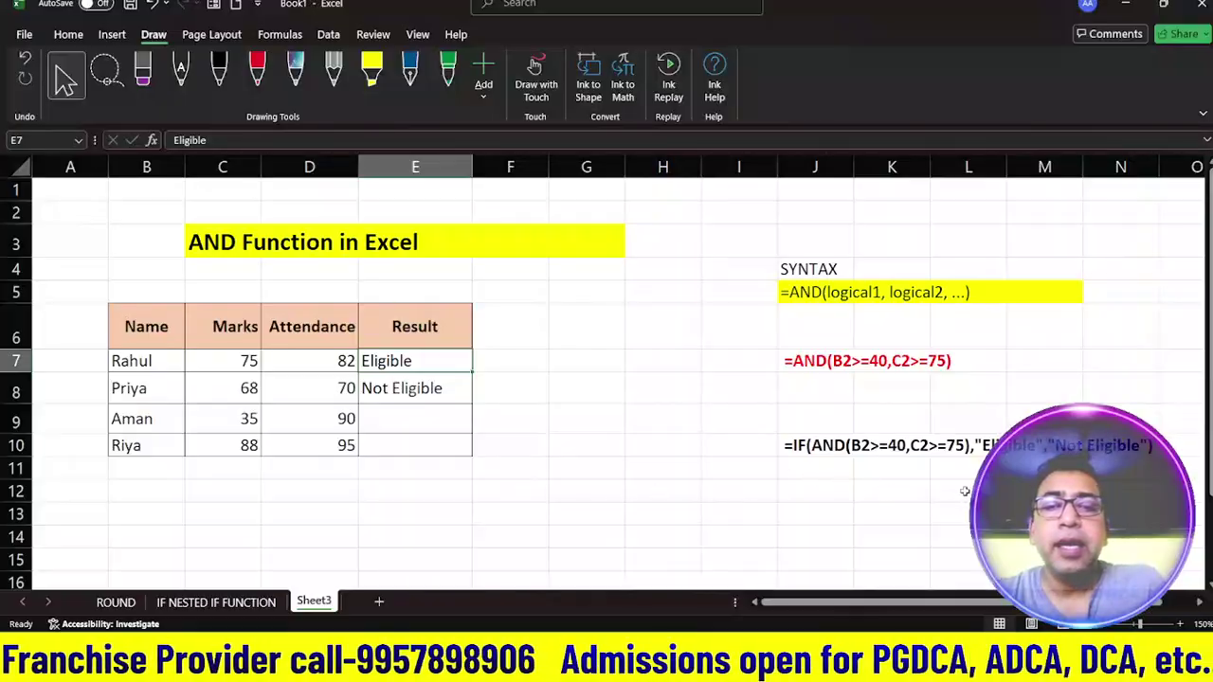
# Review the sample IF with AND formula in J10 and the first student's marks and attendance cells.
pyautogui.click(763, 429)
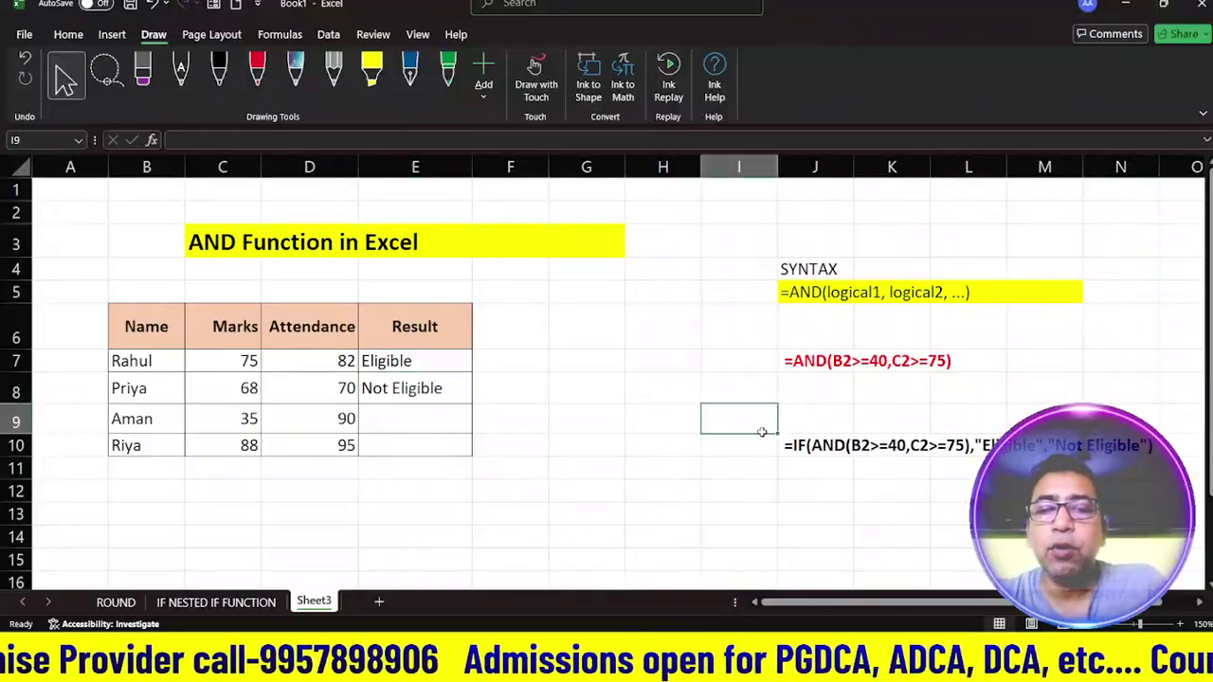
pyautogui.moveTo(813, 447); pyautogui.dragTo(1157, 449)
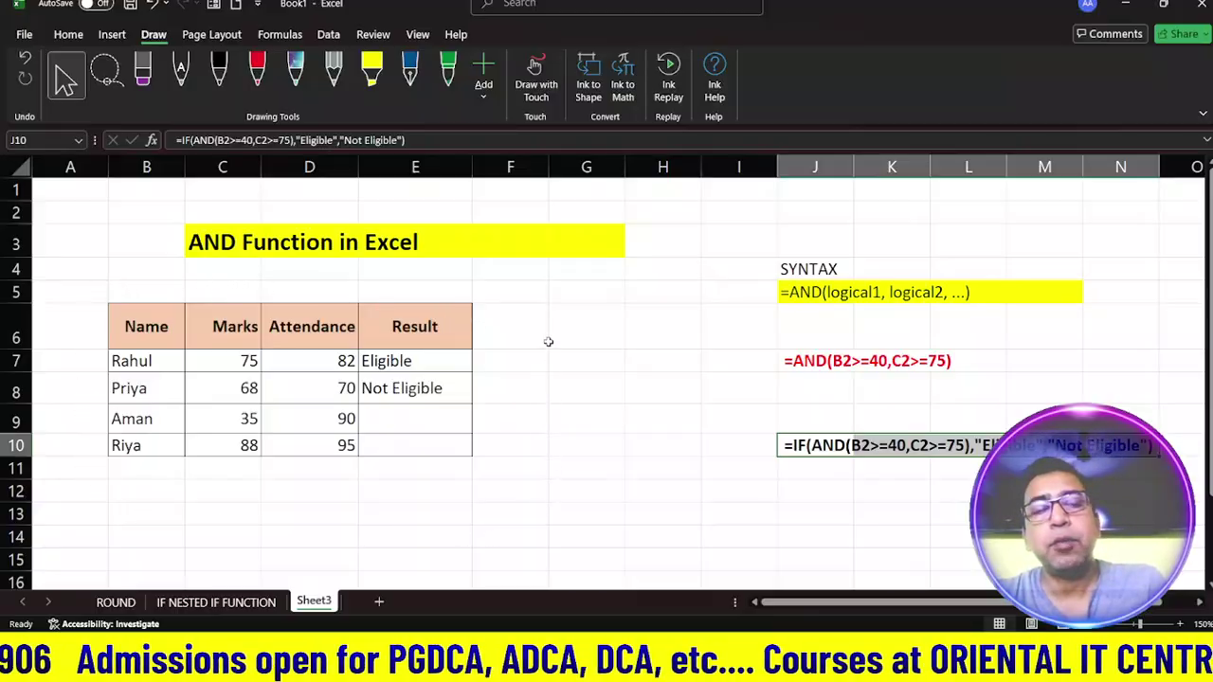
pyautogui.click(208, 362)
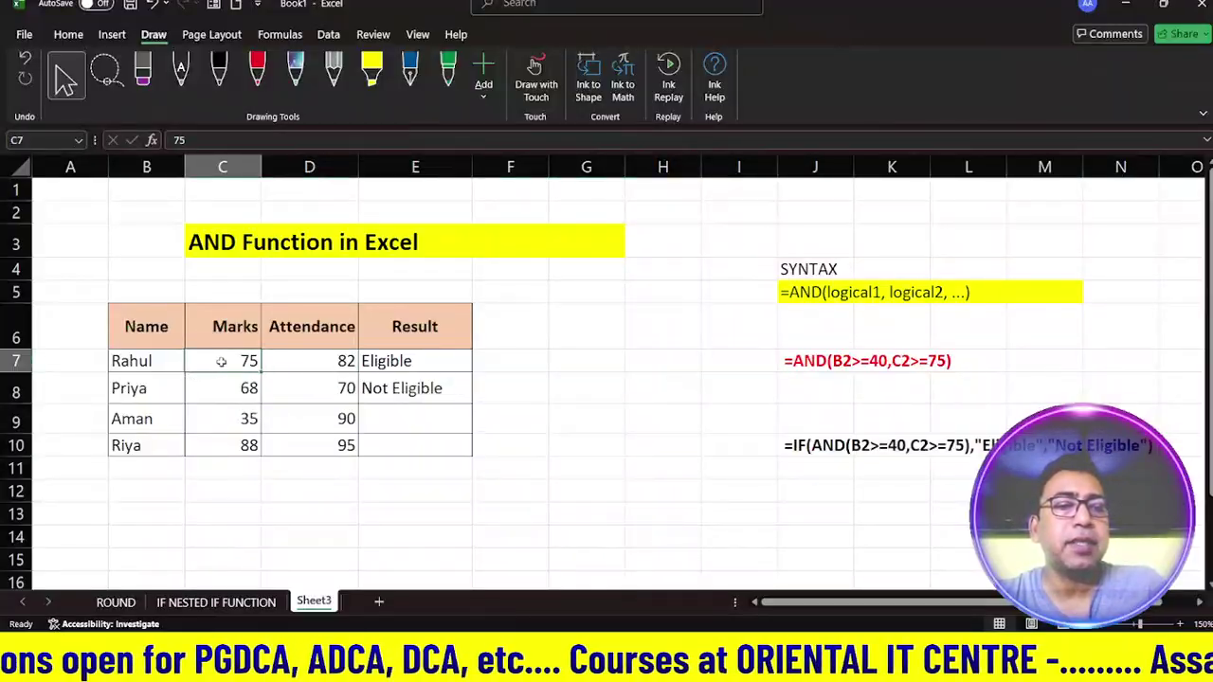
pyautogui.click(318, 366)
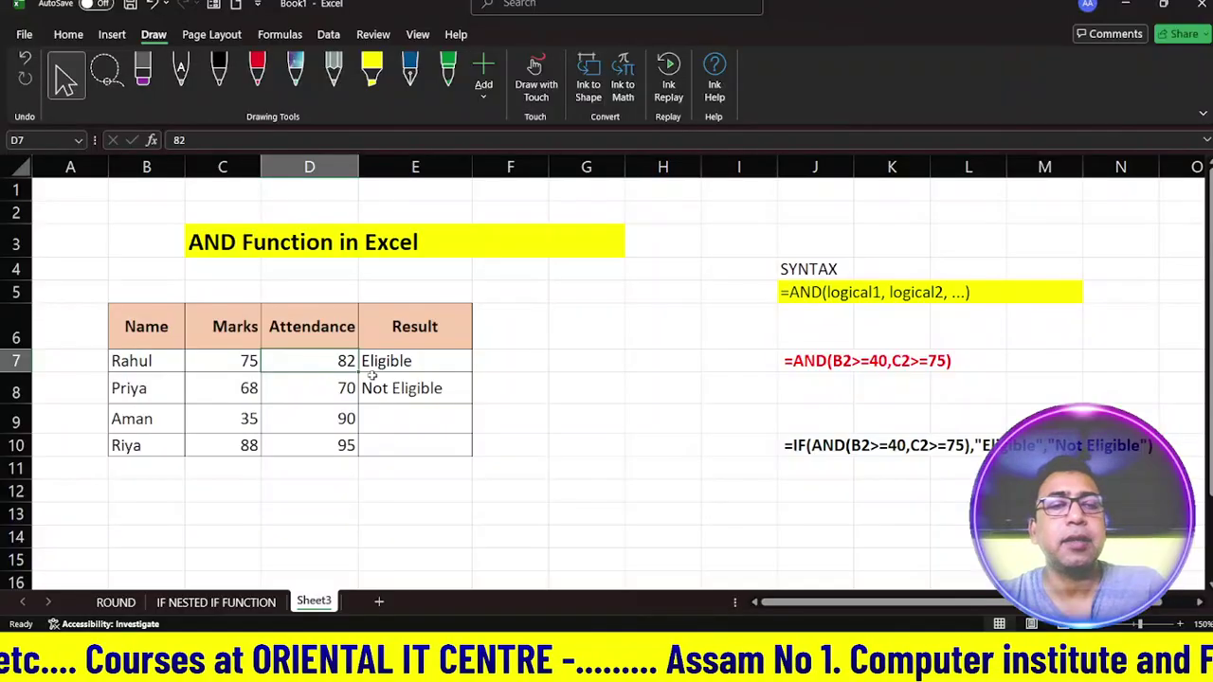
# Replace the content of E7 with an IF formula whose AND test requires C7>=40 and D7>=75.
pyautogui.click(424, 360)
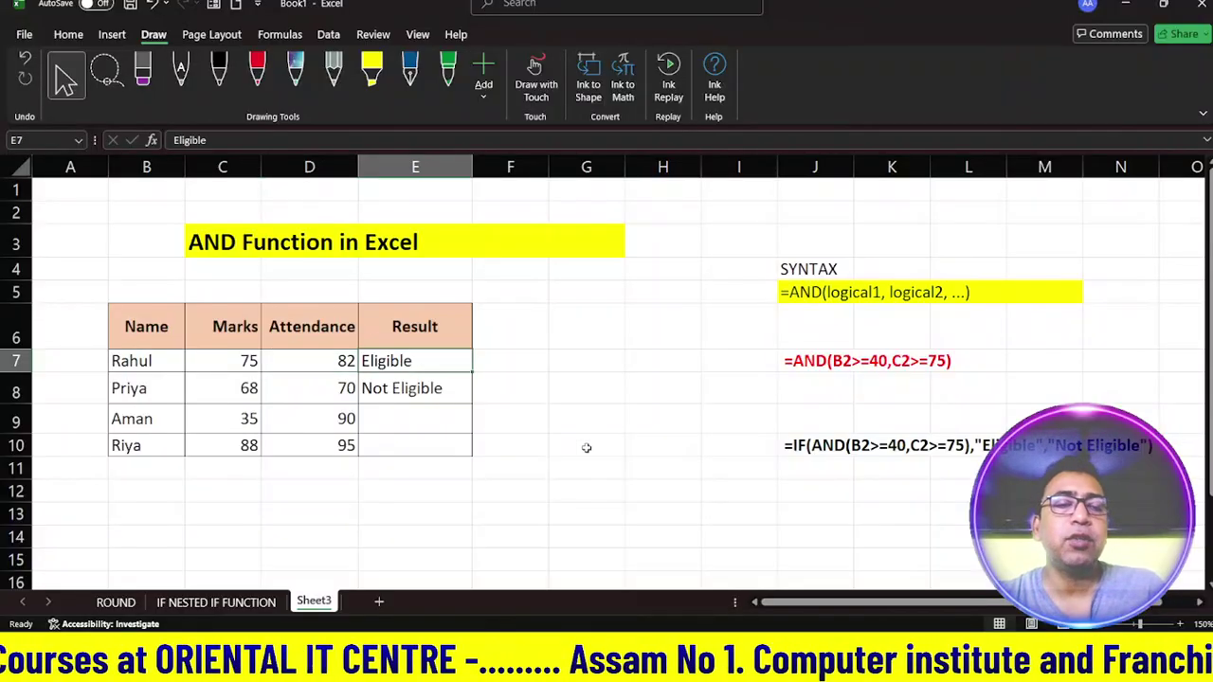
pyautogui.write('=')
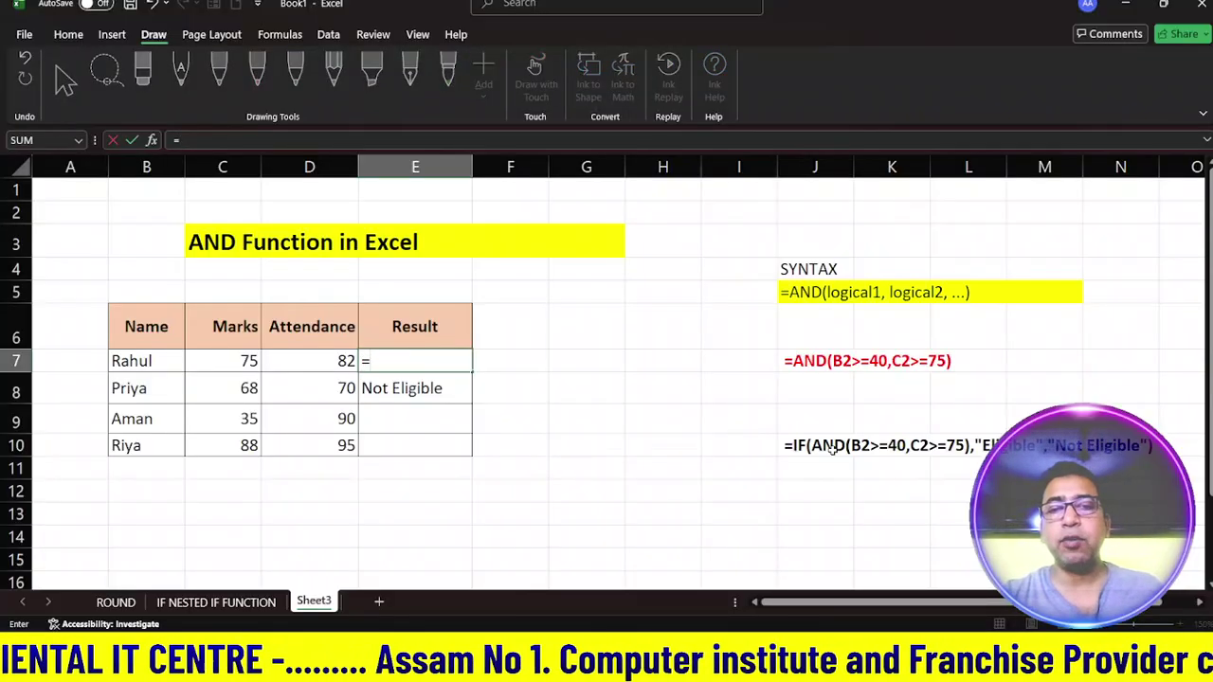
pyautogui.write('IF')
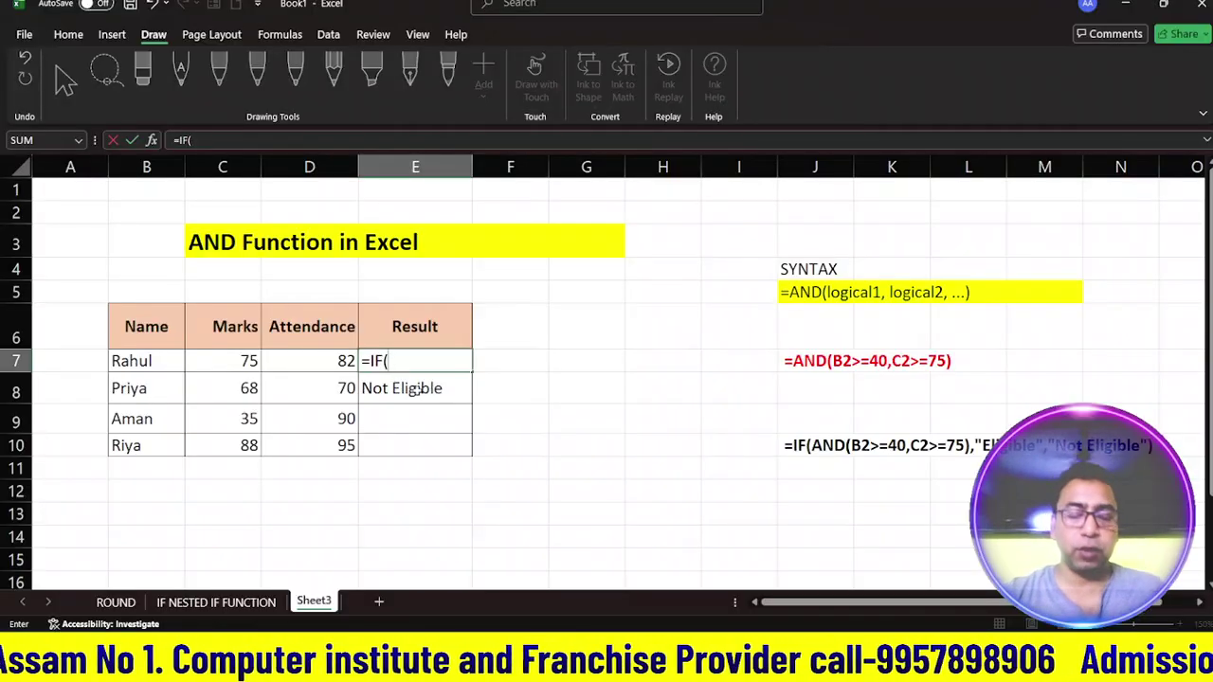
pyautogui.write('(AND')
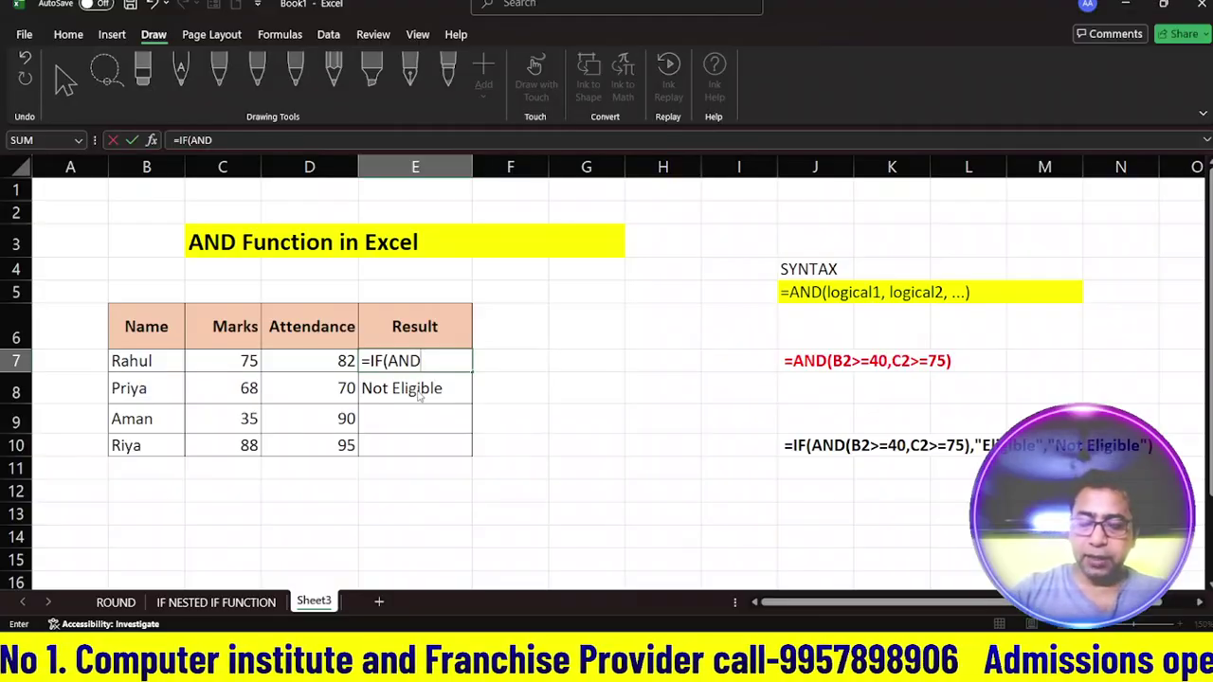
pyautogui.write('(')
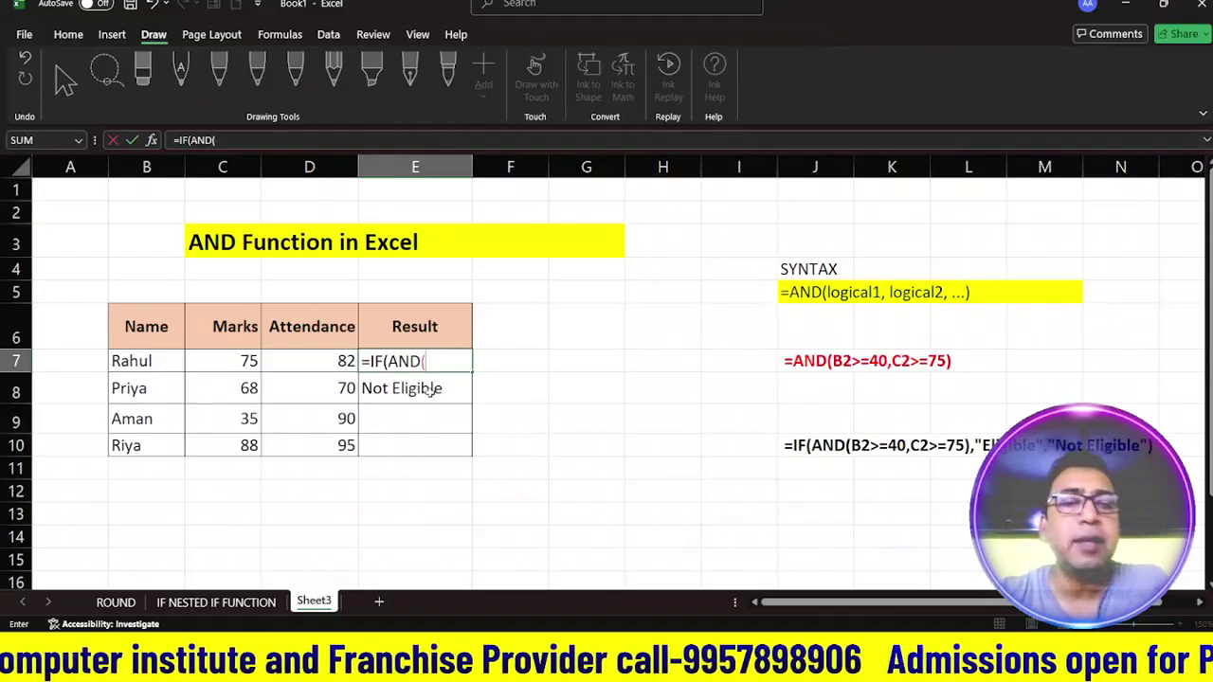
pyautogui.click(249, 361)
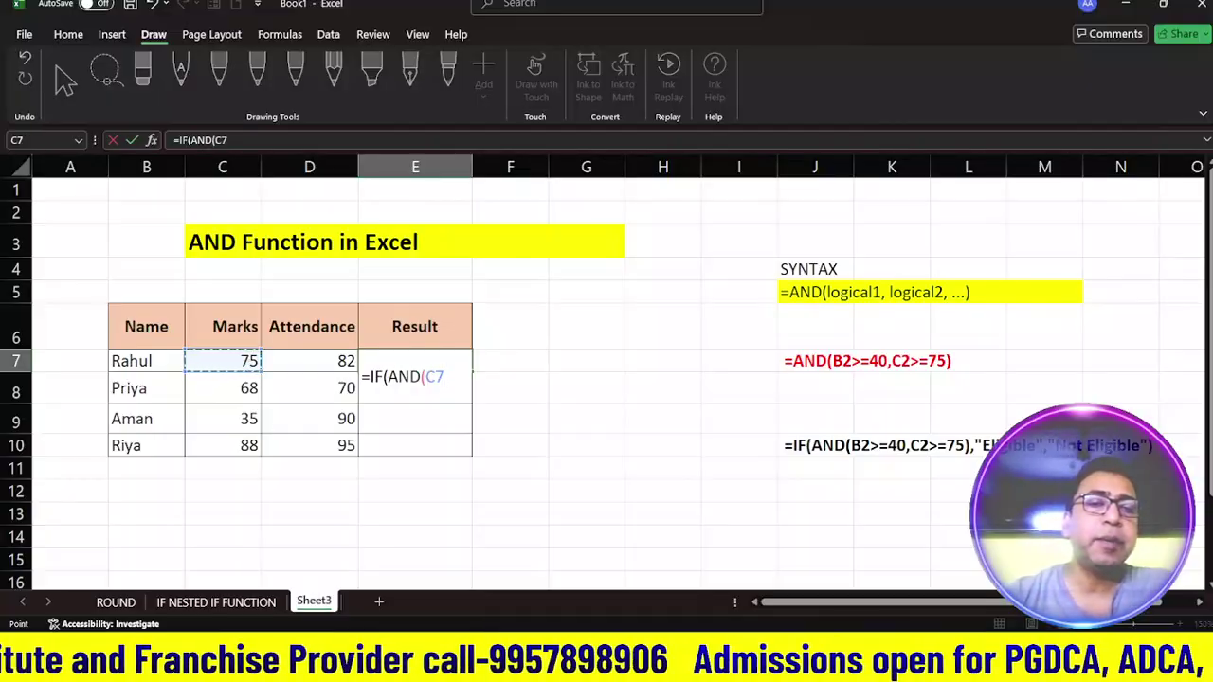
pyautogui.write('>')
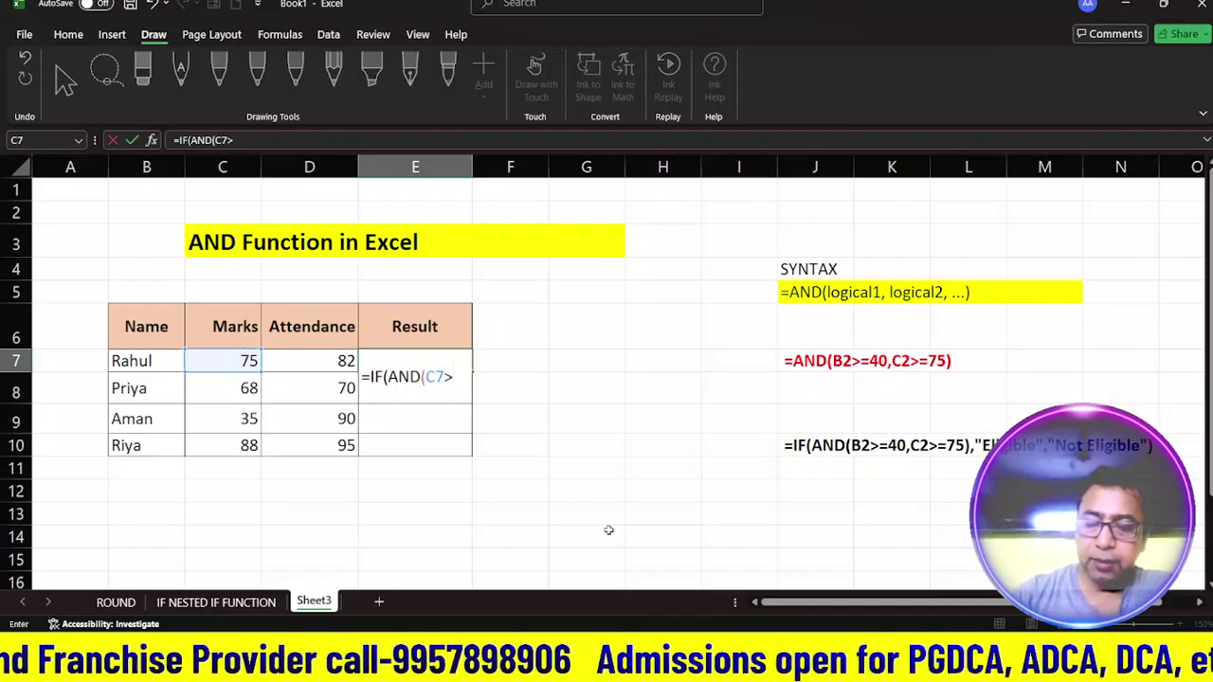
pyautogui.write('=40,')
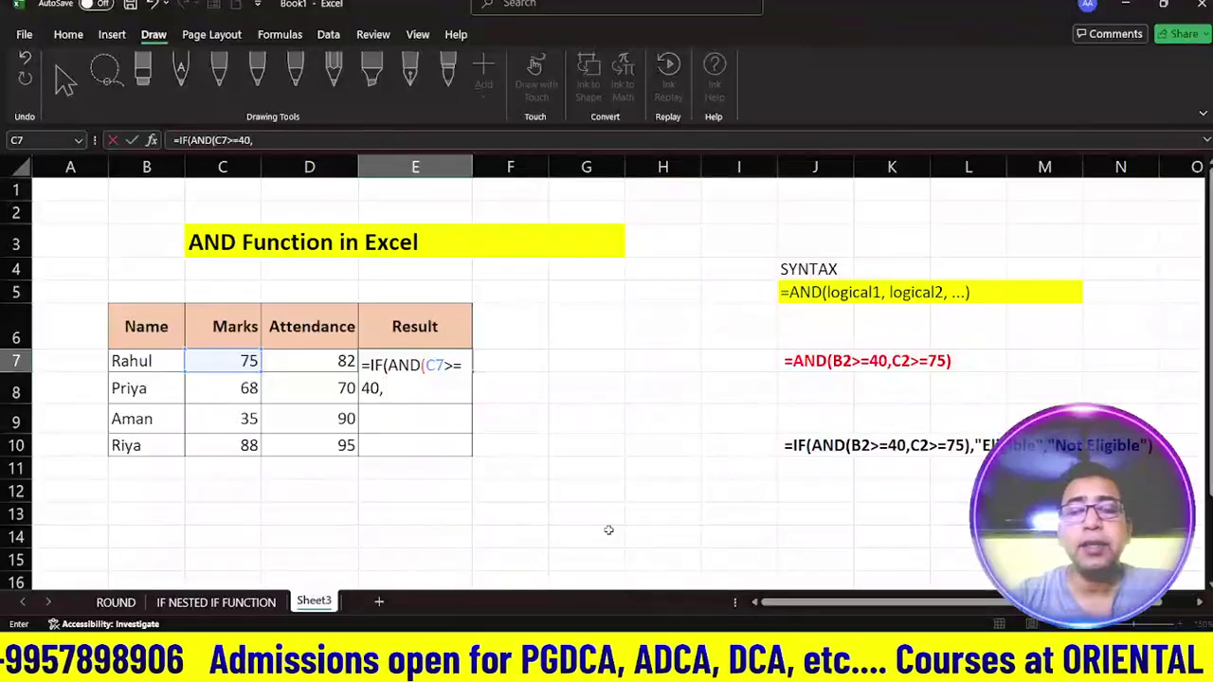
pyautogui.click(326, 364)
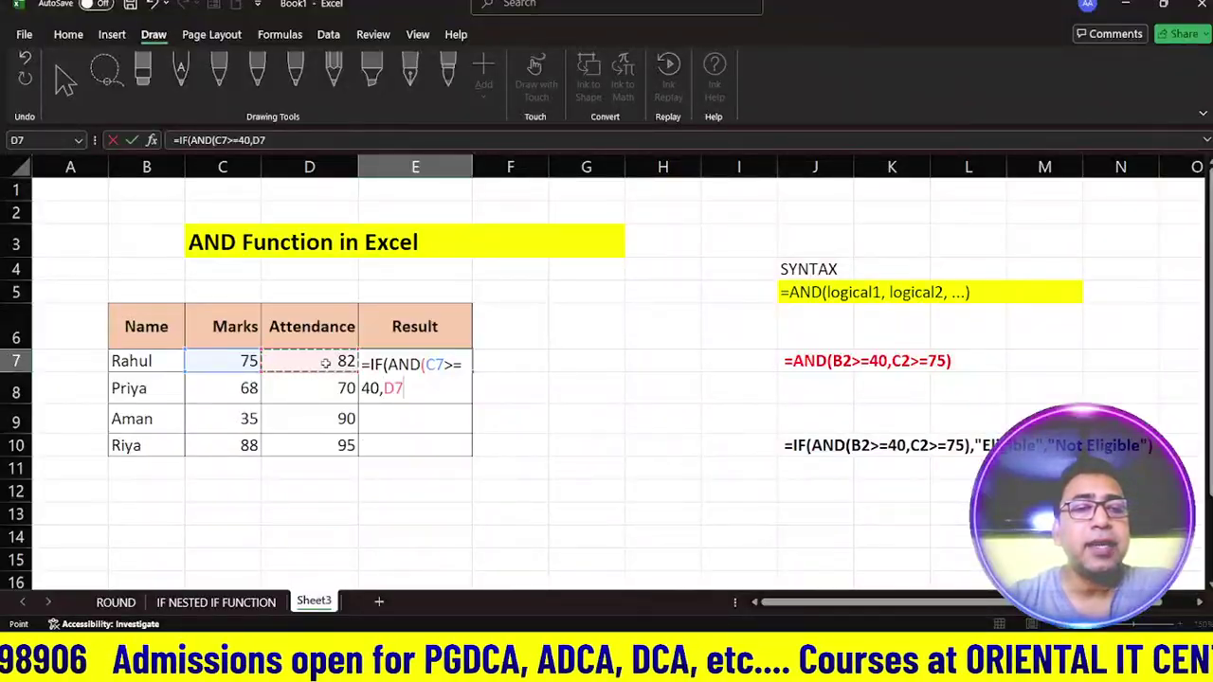
pyautogui.write('>=75')
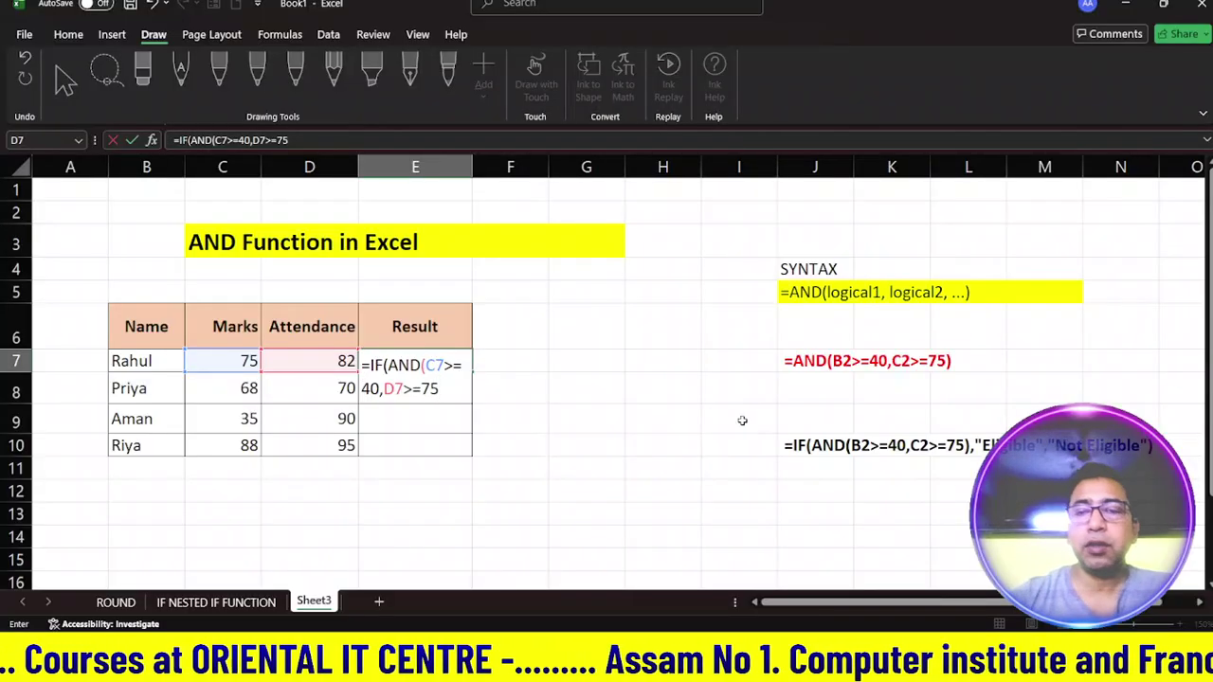
# Add "Eligible" as the value-if-true result of the IF formula in E7.
pyautogui.write(',"')
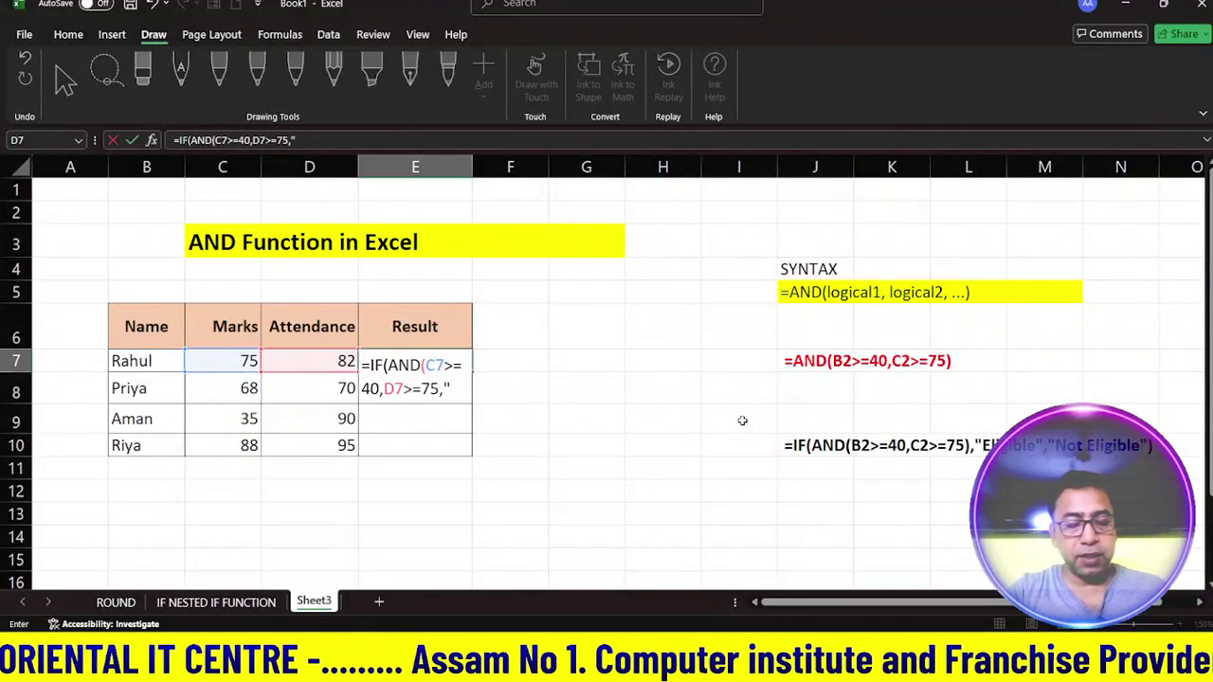
pyautogui.write('e')
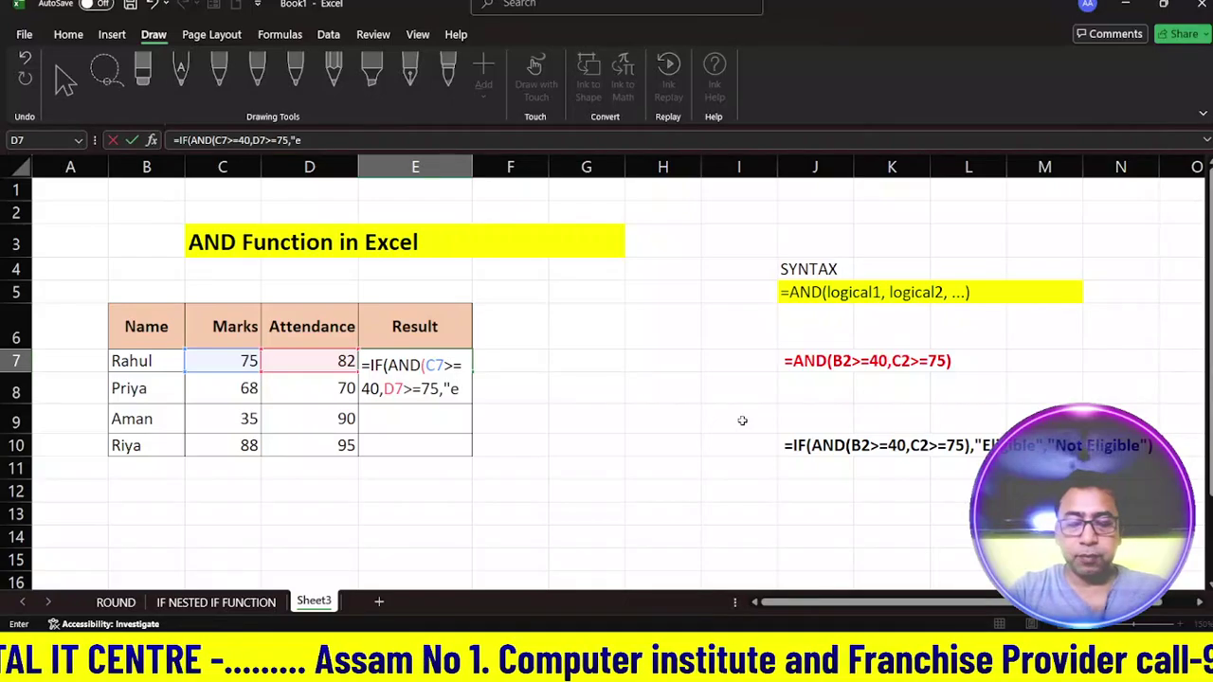
pyautogui.press('BackSpace')
pyautogui.write('E')
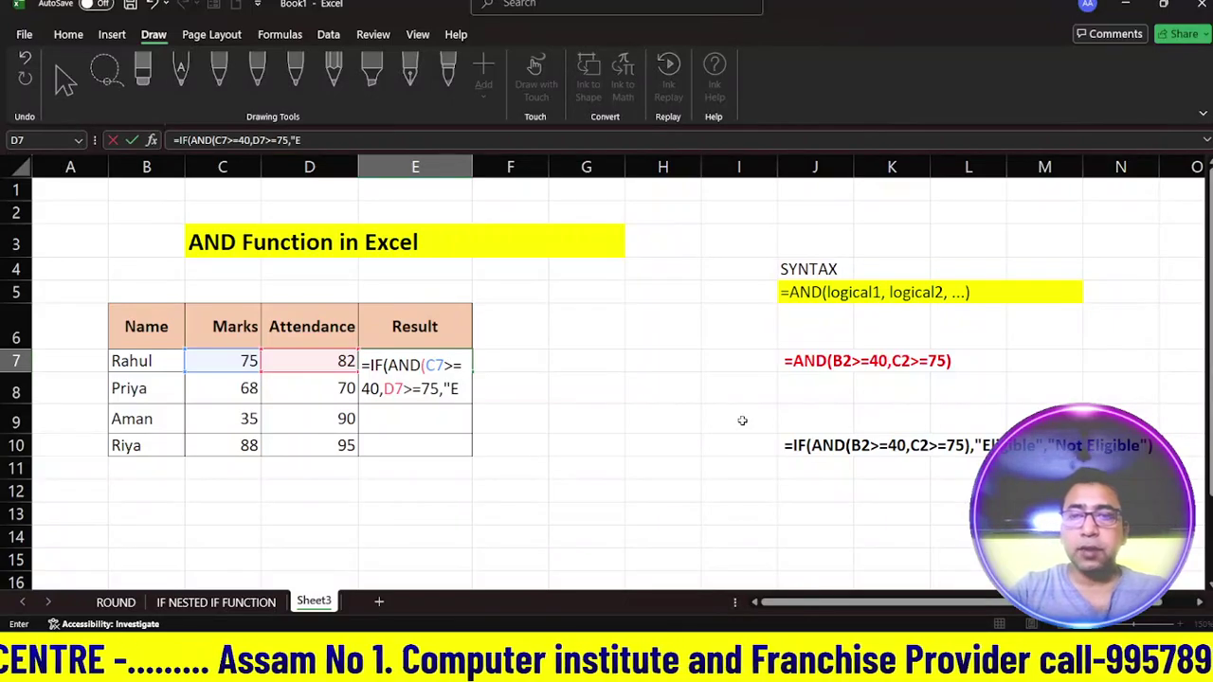
pyautogui.write('ligibl')
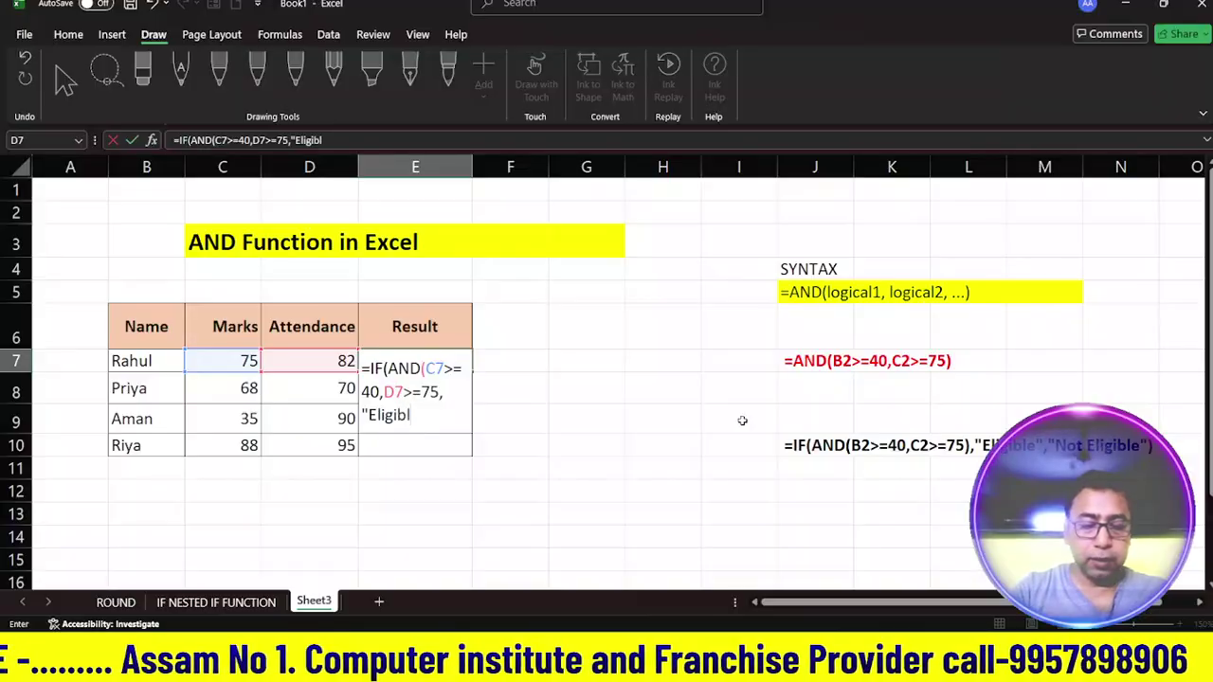
pyautogui.write('e",')
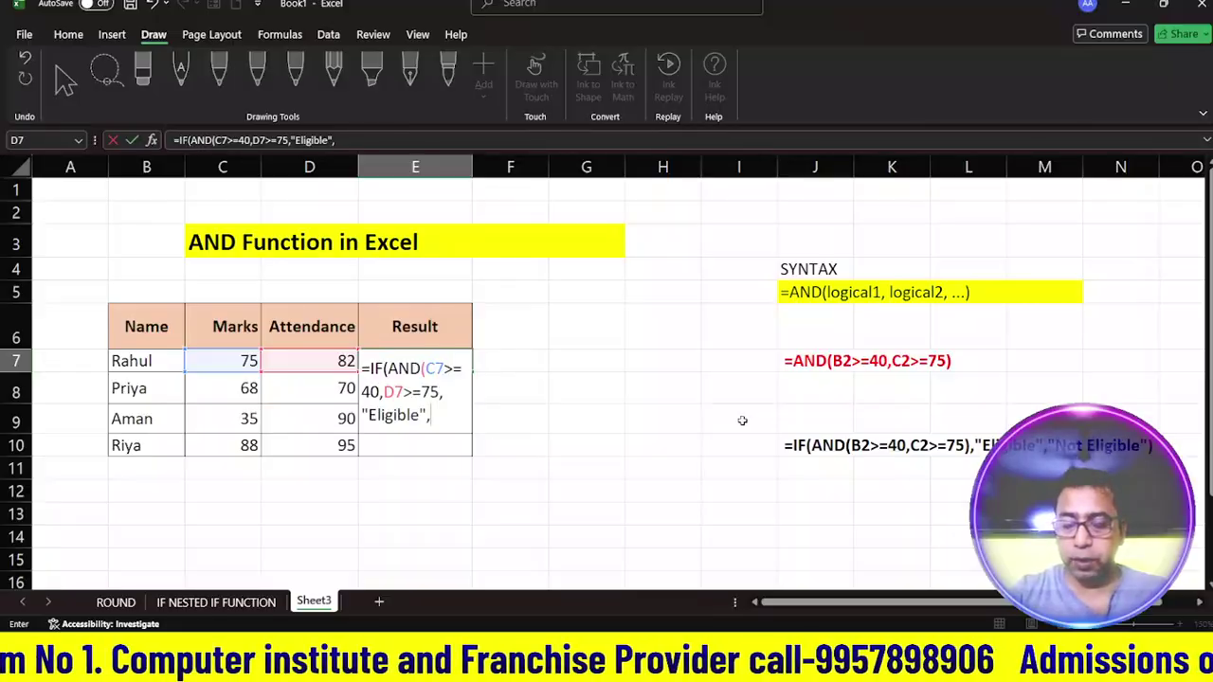
# Add "Not Eligible" as the E7 formula's value-if-false result, close the formula and try to enter it.
pyautogui.write('"Not')
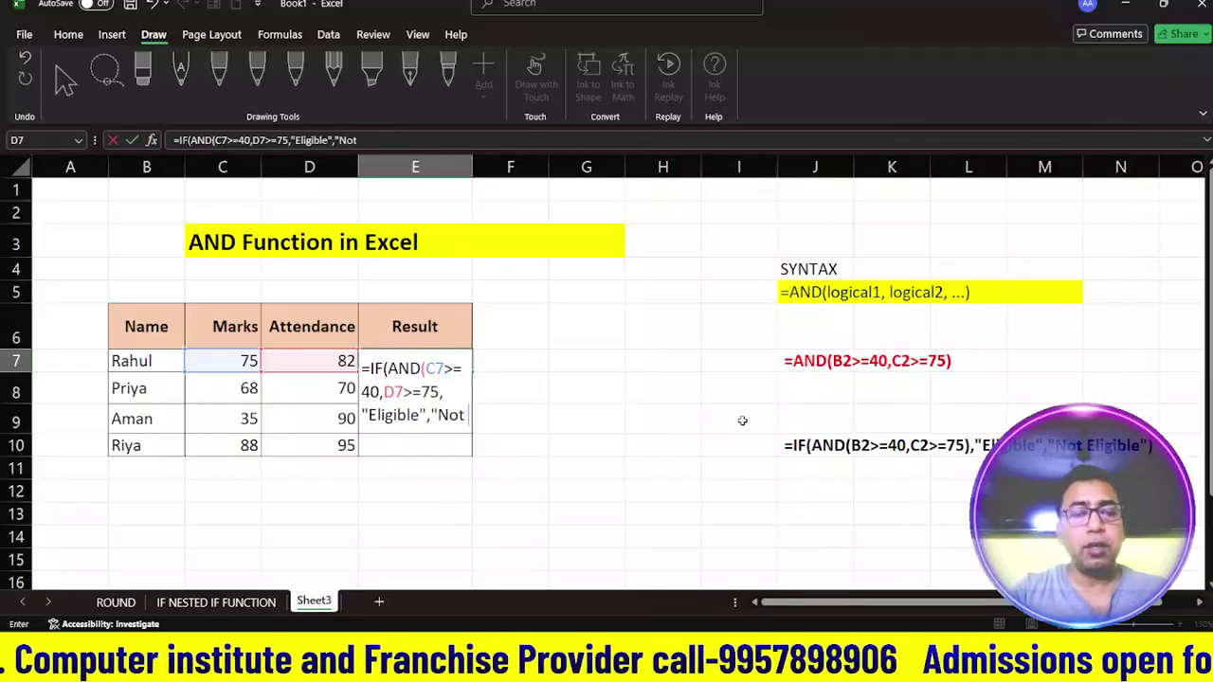
pyautogui.write(' Eligible')
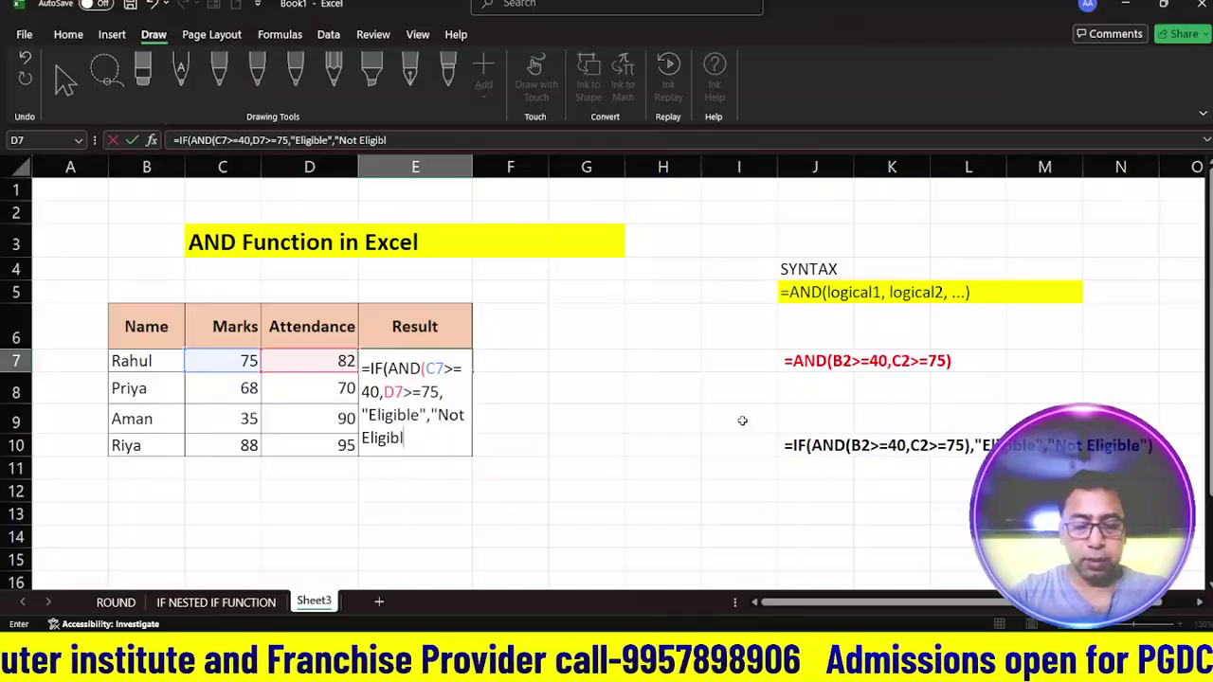
pyautogui.write('"')
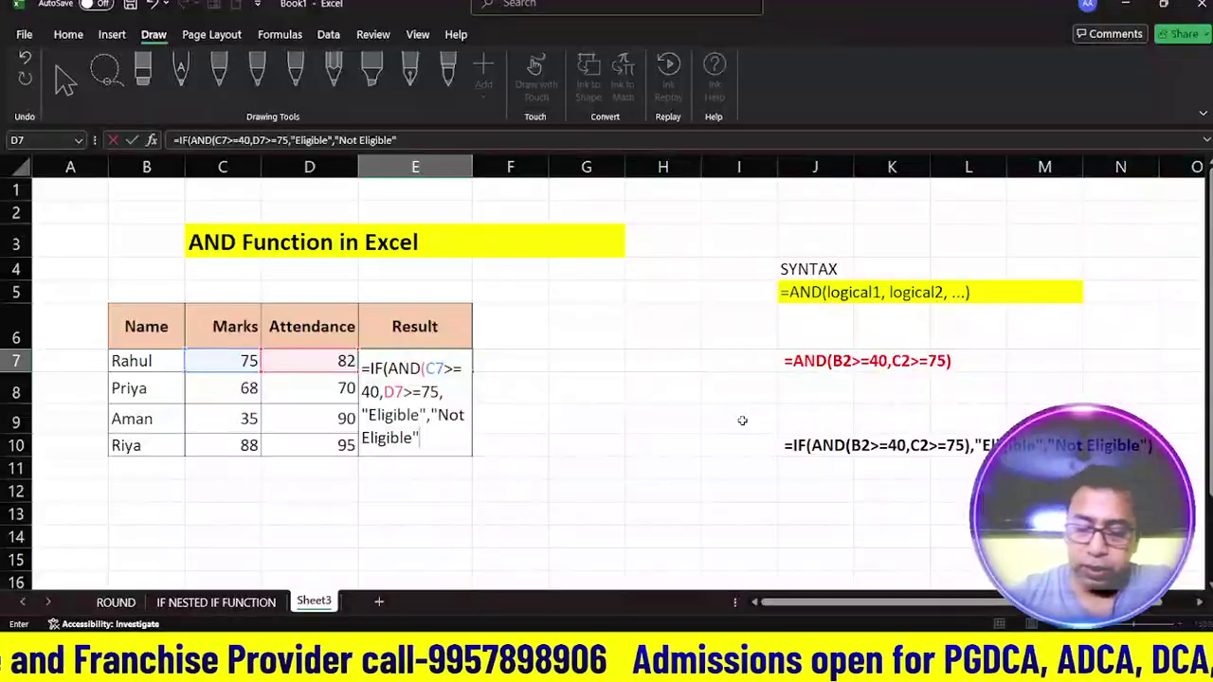
pyautogui.write(')')
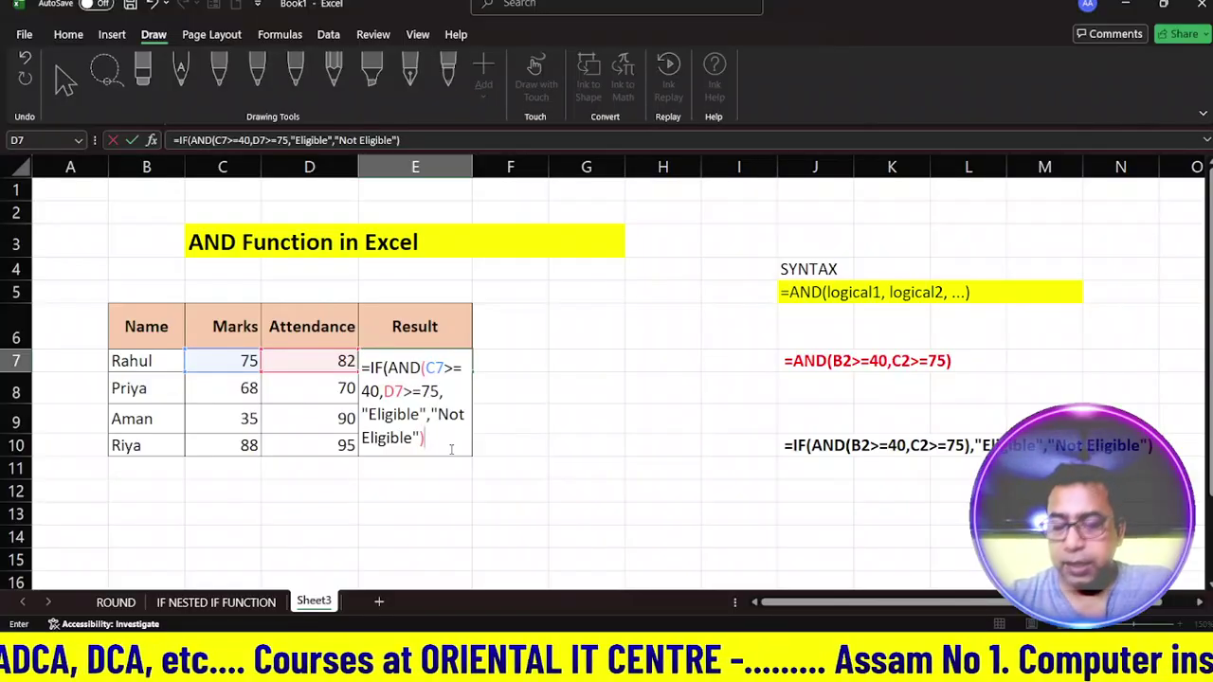
pyautogui.press('Return')
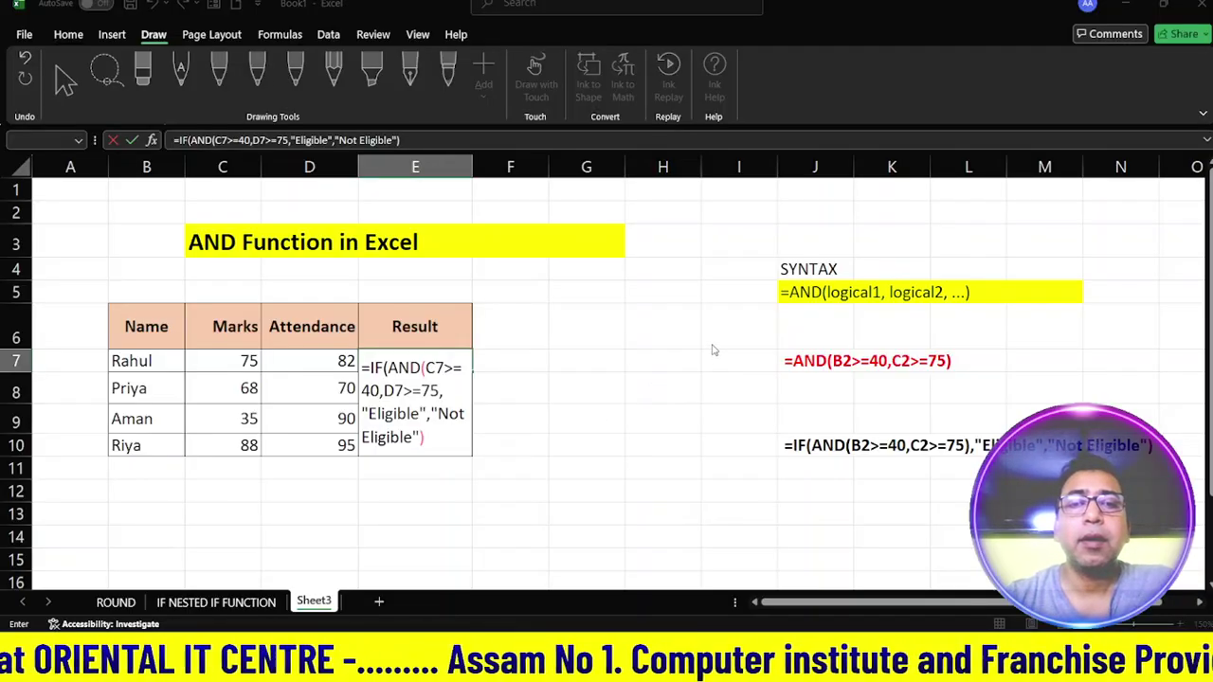
pyautogui.press('Return')
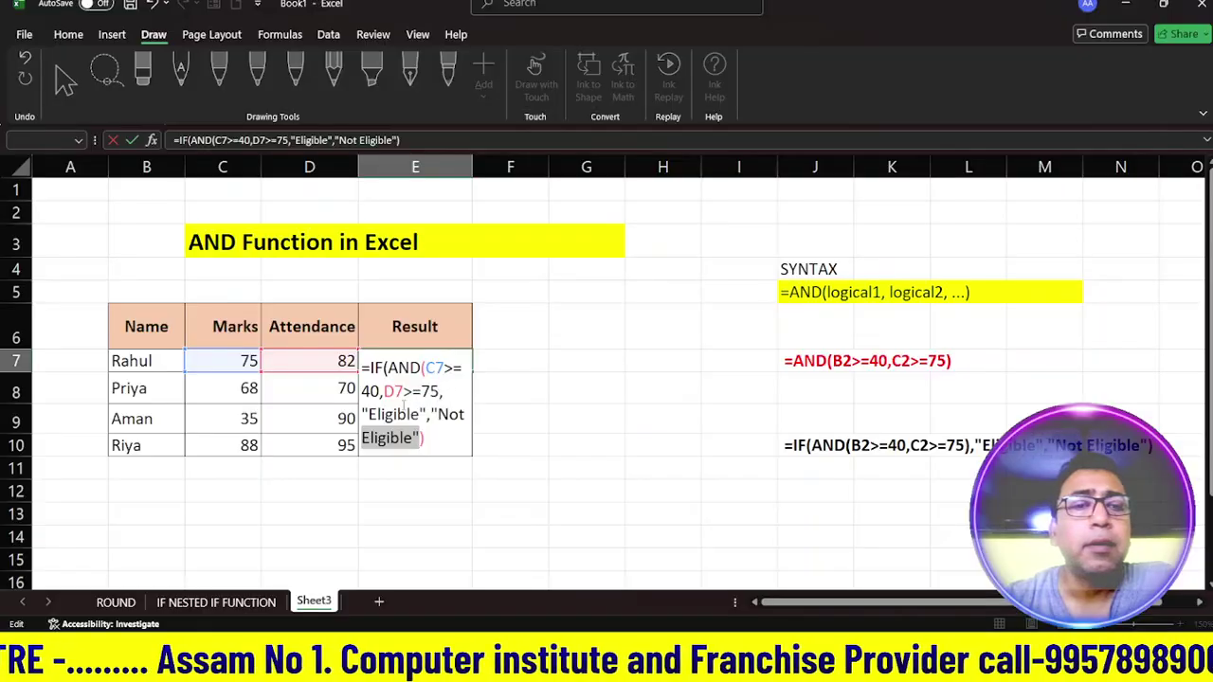
# Insert the missing closing parenthesis of the AND test after D7>=75 in E7 and enter the formula.
pyautogui.click(440, 394)
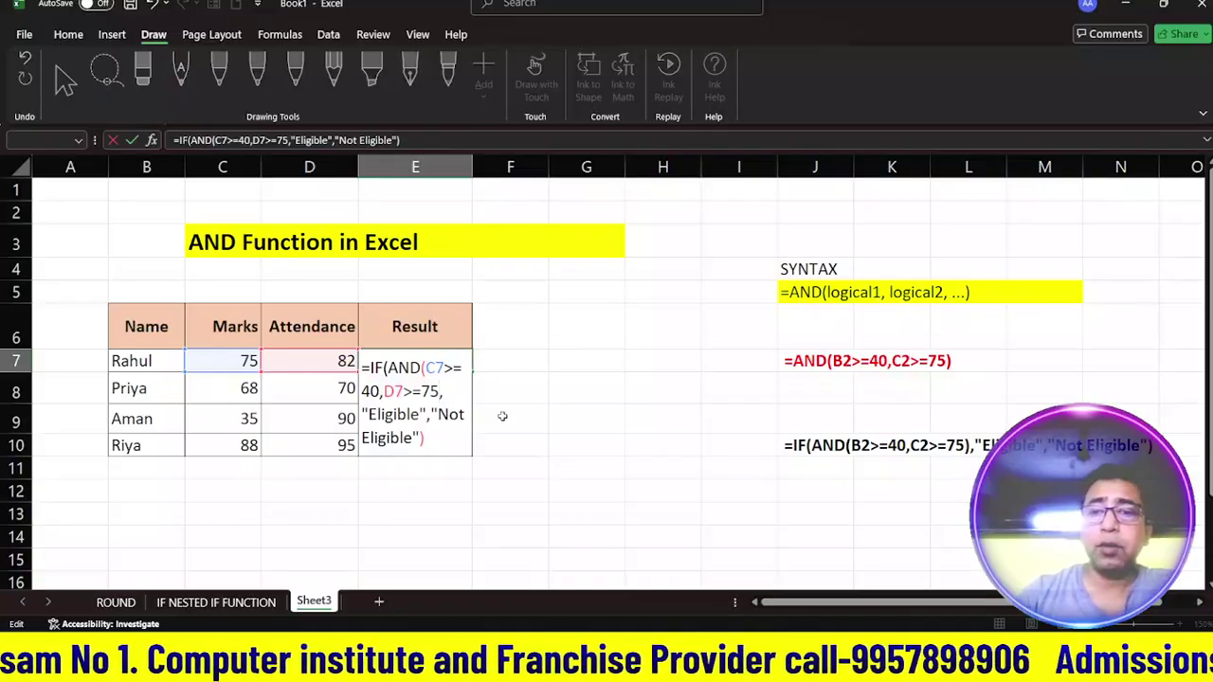
pyautogui.write('),')
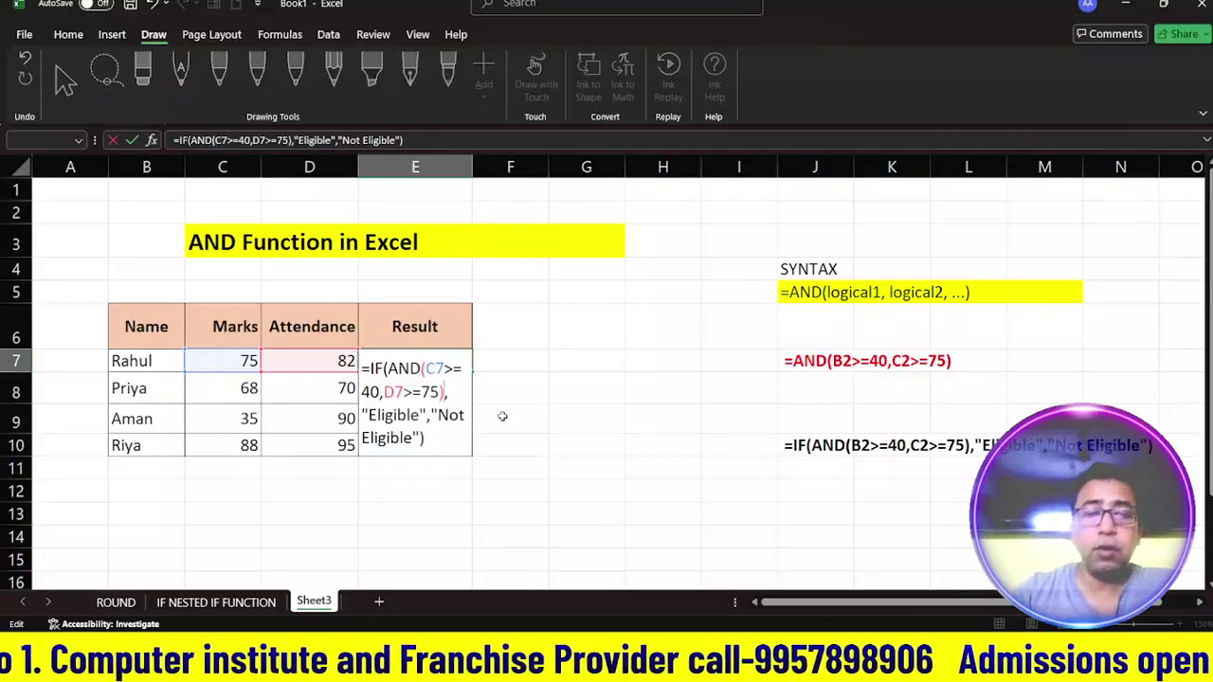
pyautogui.press('Return')
# Check the first student's result in E7 against the marks in C7 and attendance in D7.
pyautogui.click(442, 359)
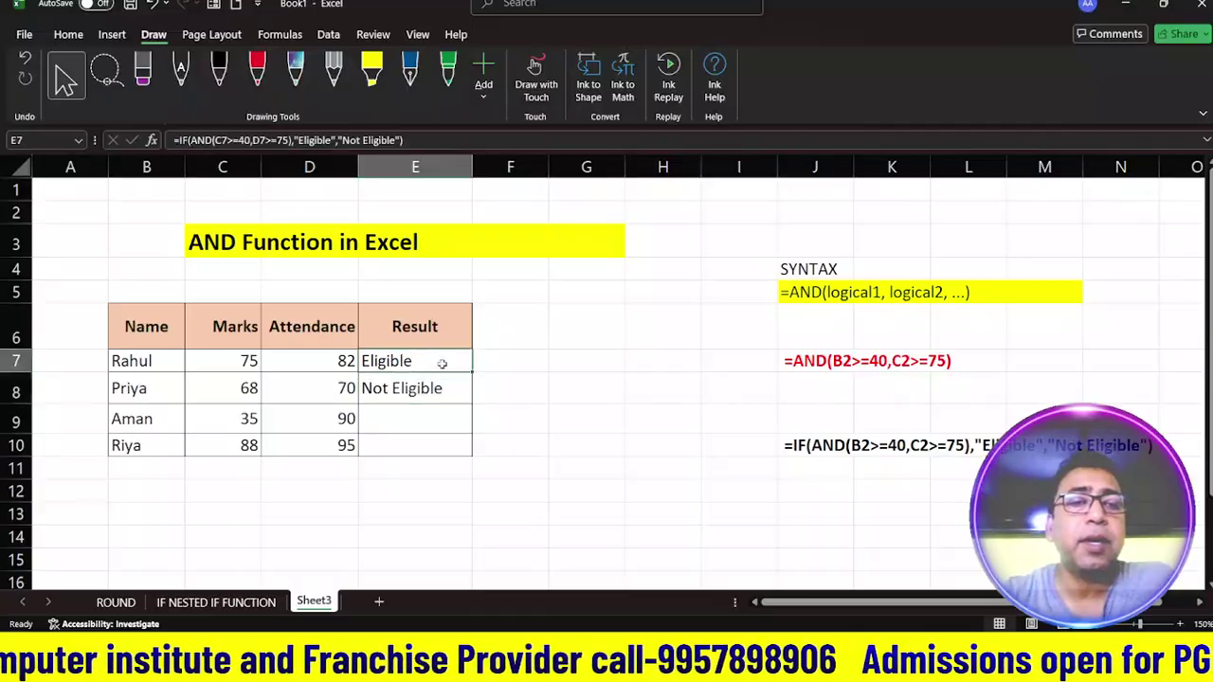
pyautogui.click(224, 362)
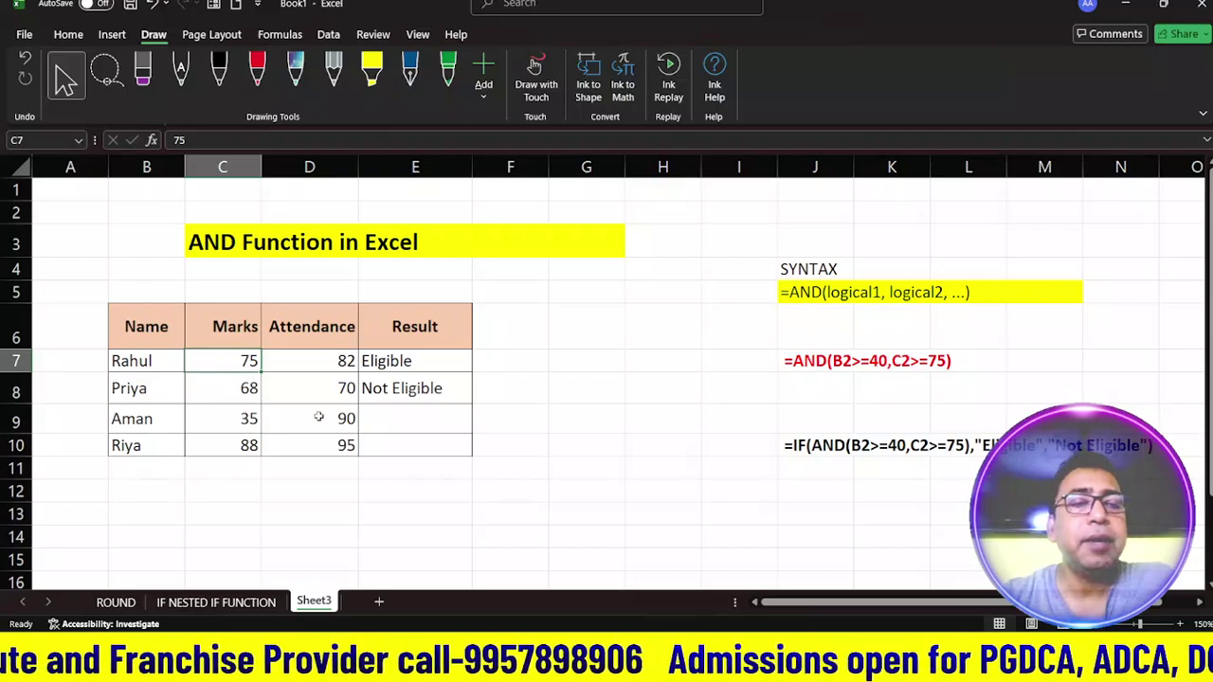
pyautogui.click(318, 366)
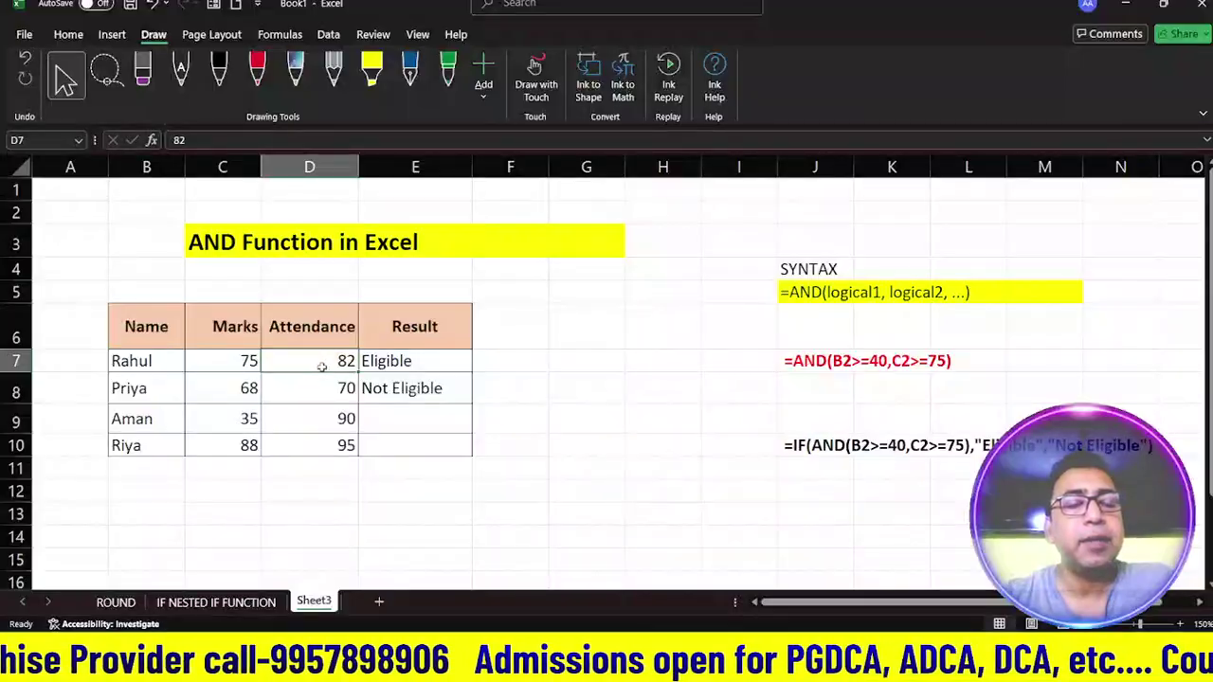
# Copy the E7 formula down the Result column through E10 for the remaining students.
pyautogui.click(439, 368)
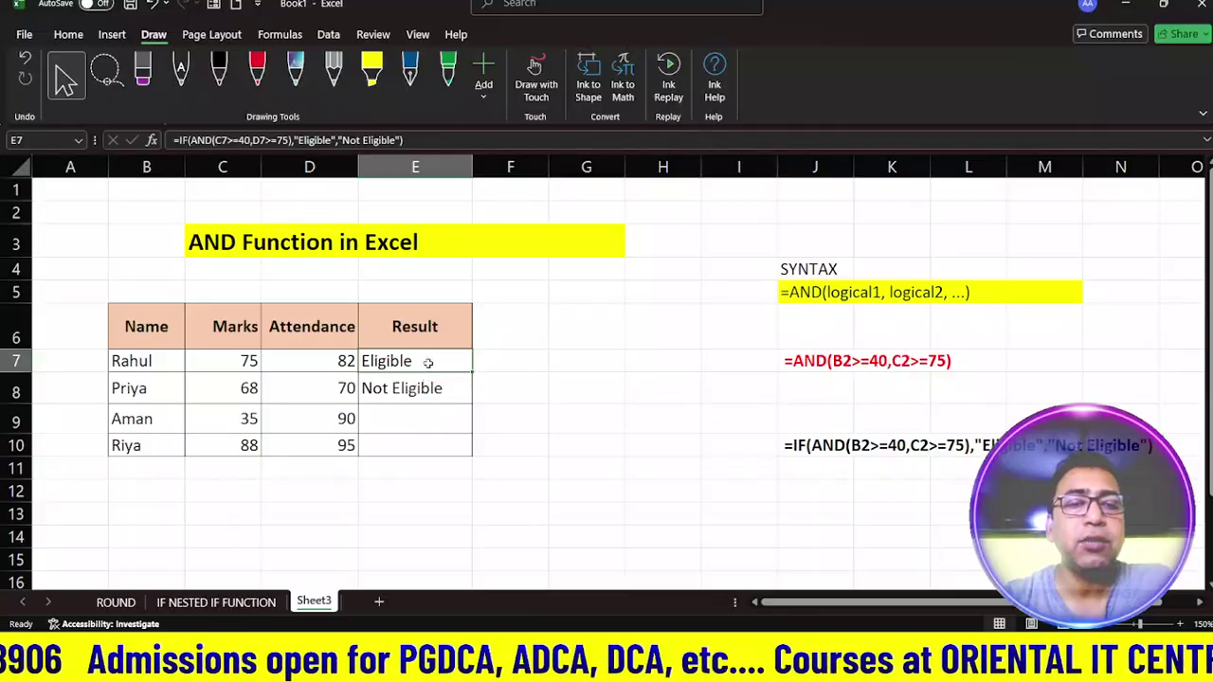
pyautogui.moveTo(472, 375); pyautogui.dragTo(471, 453)
pyautogui.click(567, 469)
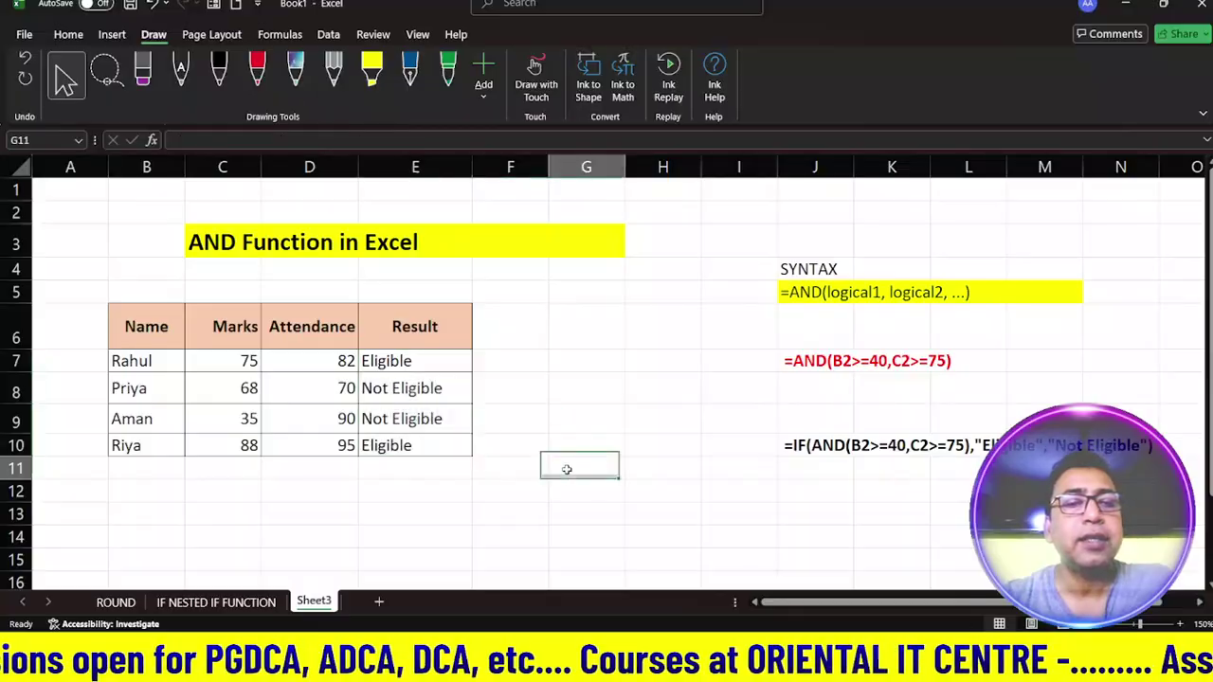
# Compare the marks, attendance and results of the remaining students in rows 8 to 10 with the eligibility conditions.
pyautogui.click(239, 389)
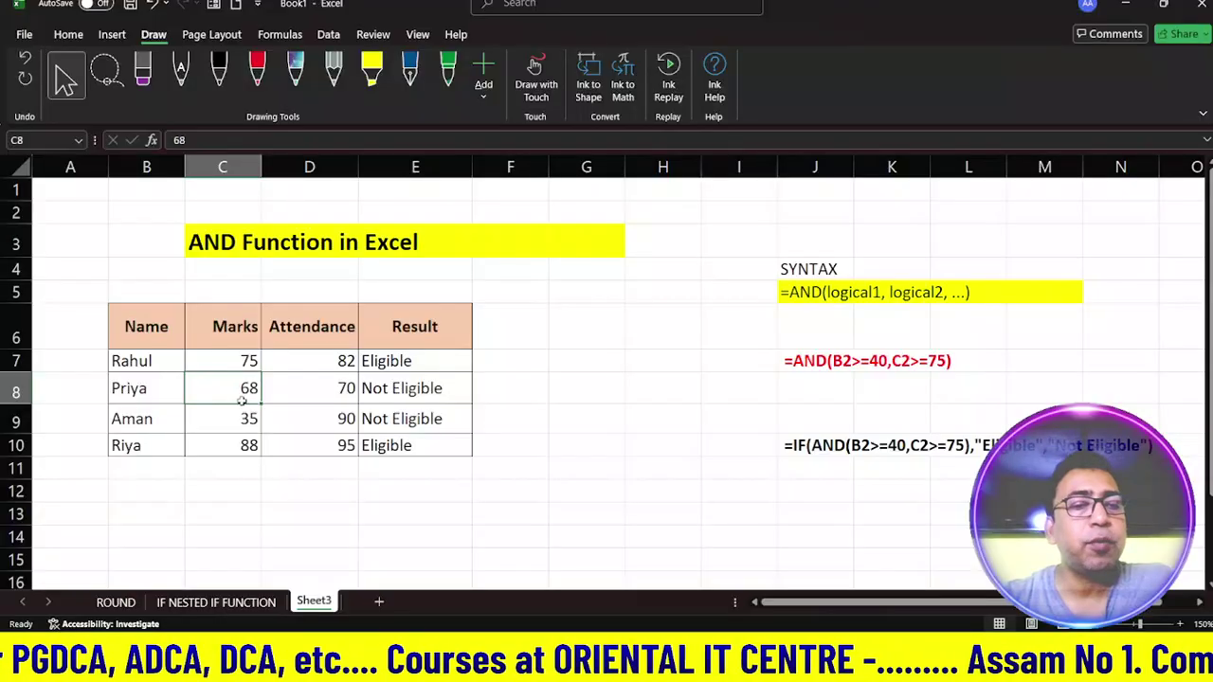
pyautogui.click(319, 394)
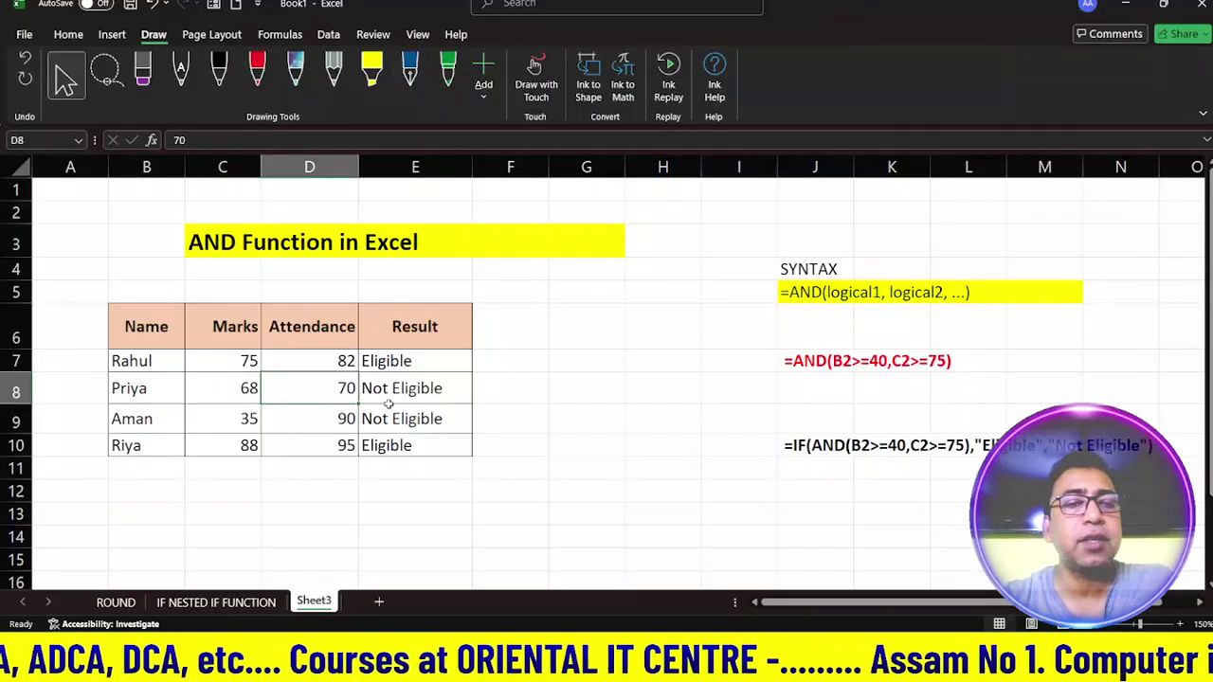
pyautogui.click(393, 400)
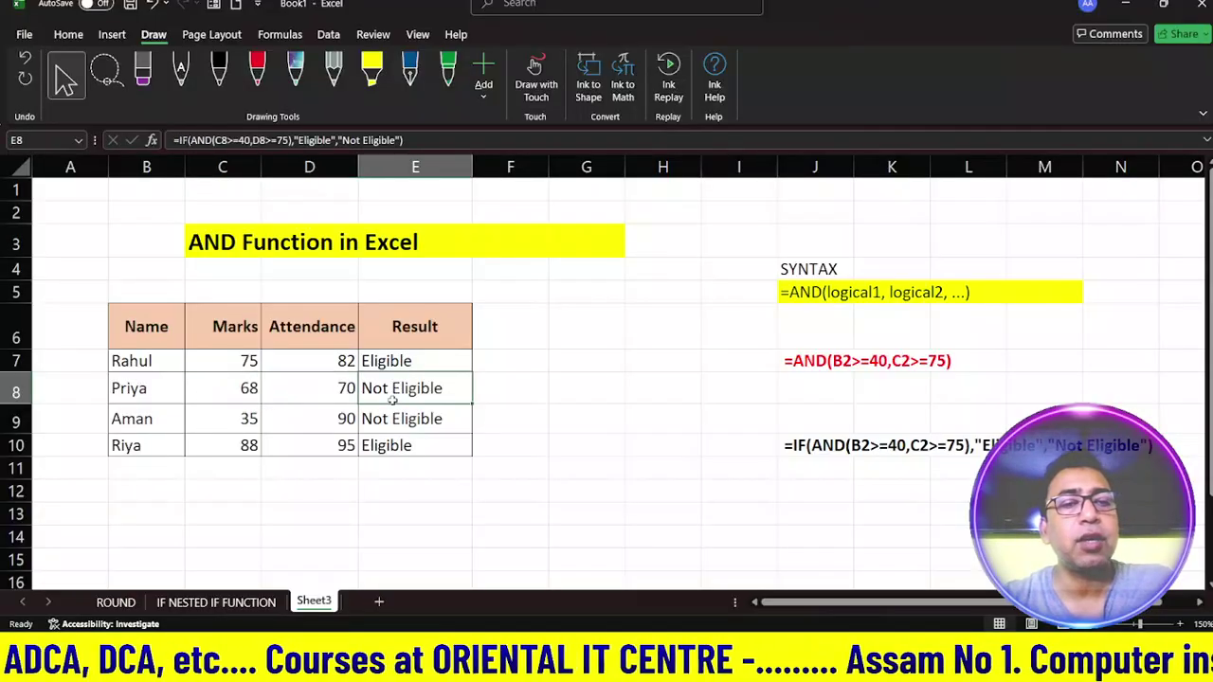
pyautogui.click(244, 418)
pyautogui.click(290, 421)
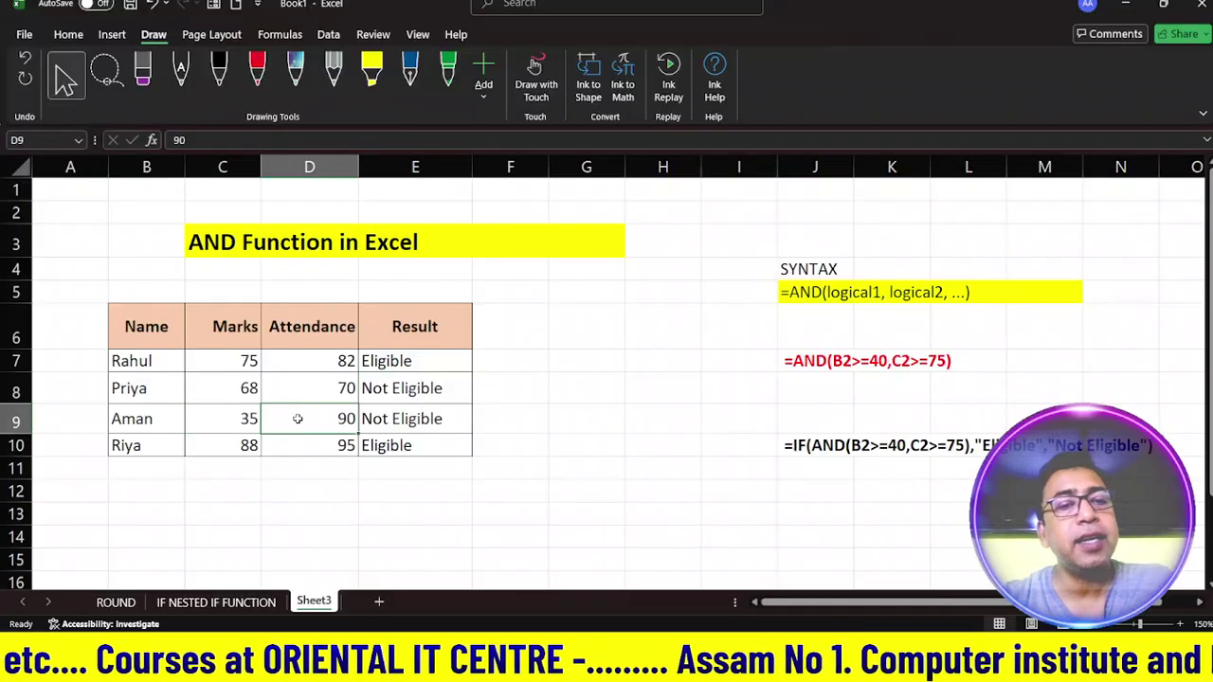
pyautogui.click(392, 424)
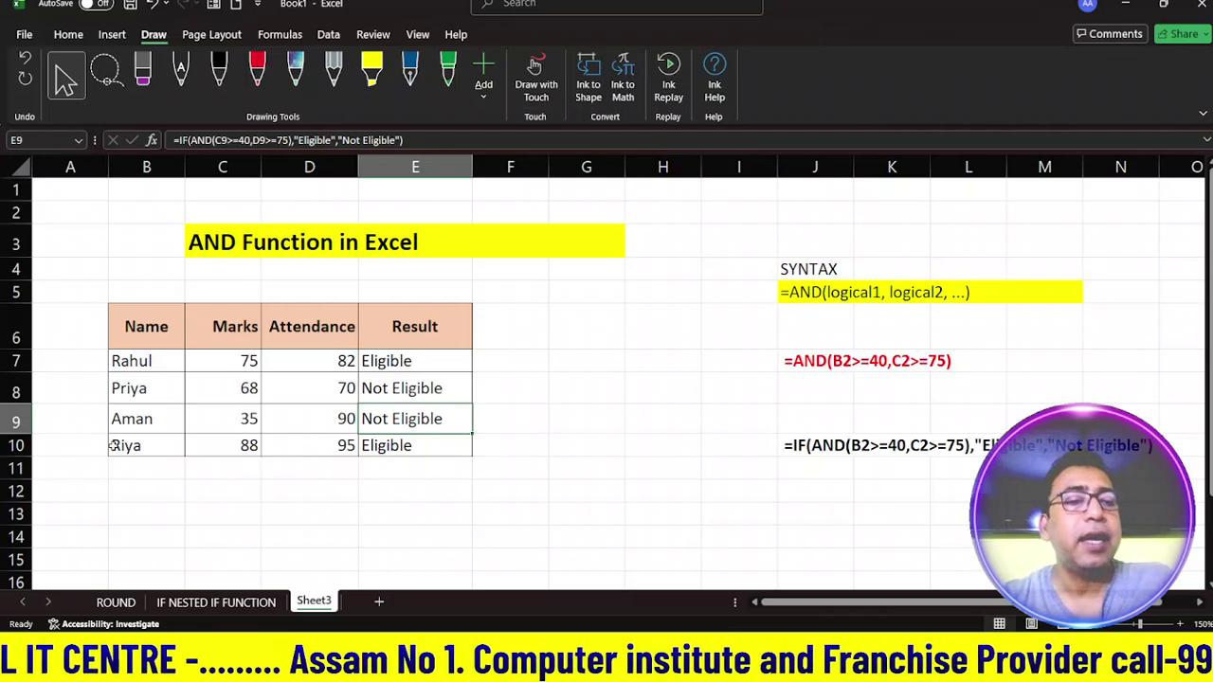
pyautogui.moveTo(114, 445); pyautogui.dragTo(389, 446)
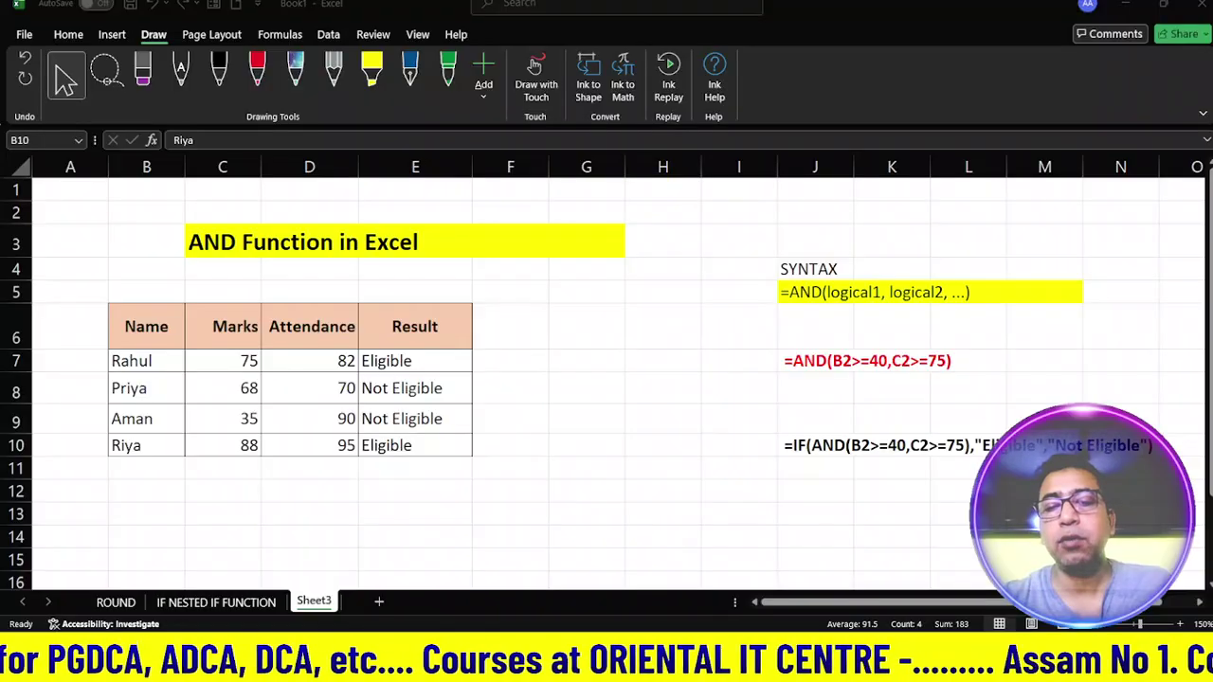
pyautogui.hotkey('alt', 'Tab')
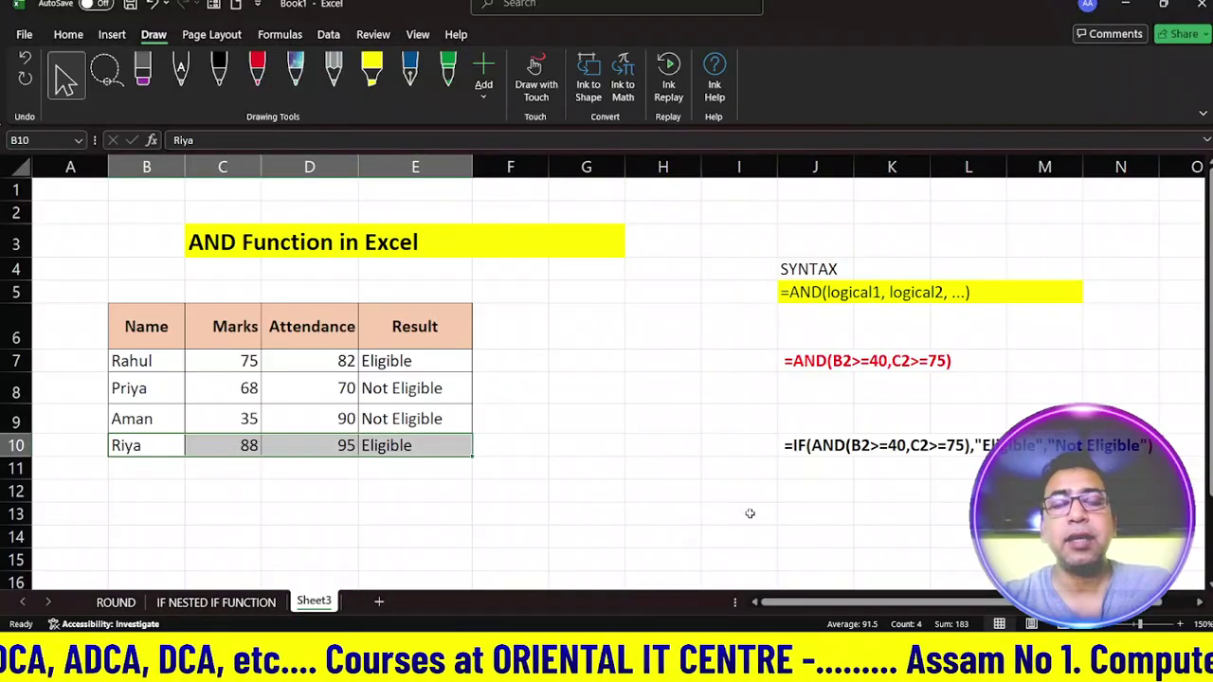